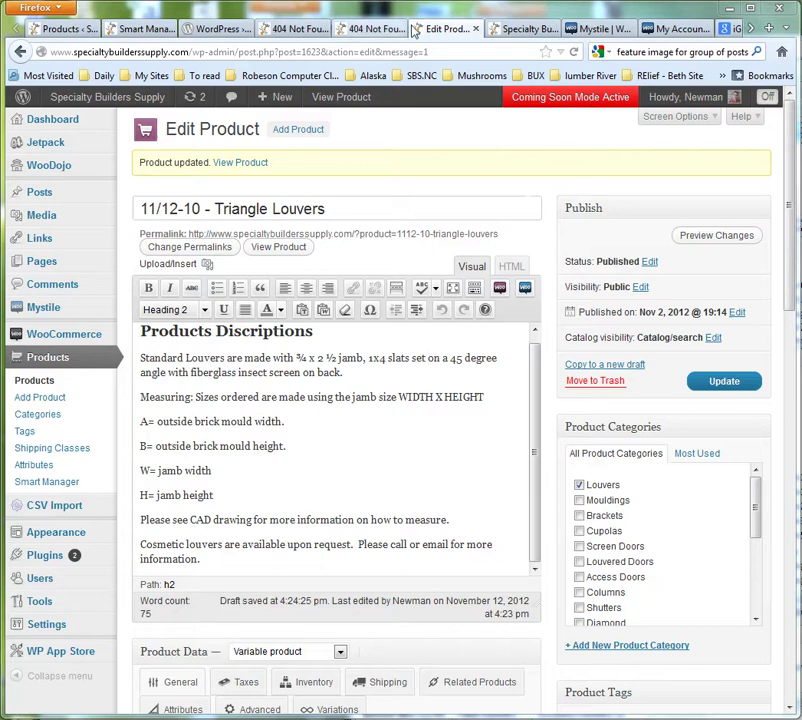
Step: Check the image's 404 error tab, then return to the 11/12-12 Triangle Louvers product page
click(280, 30)
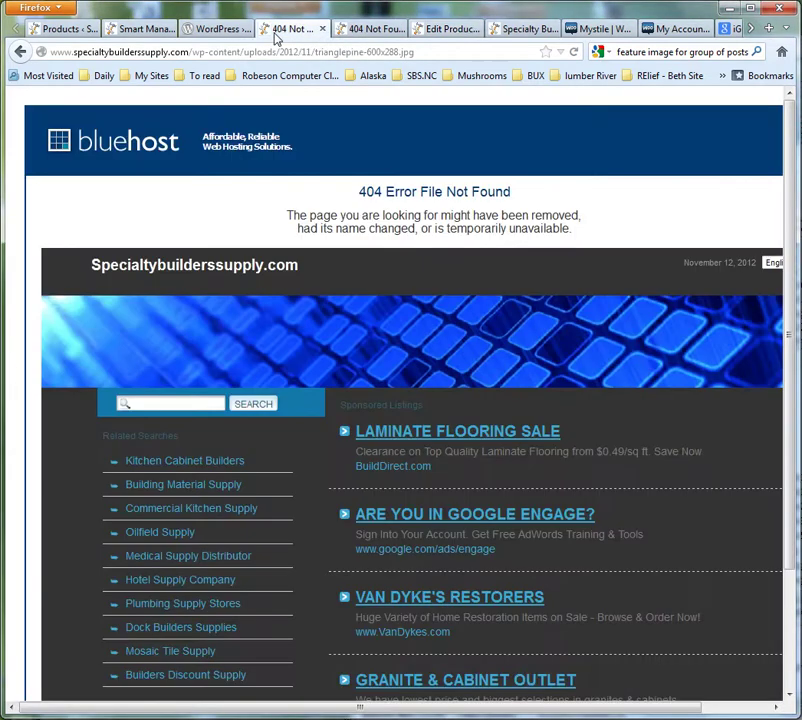
click(21, 52)
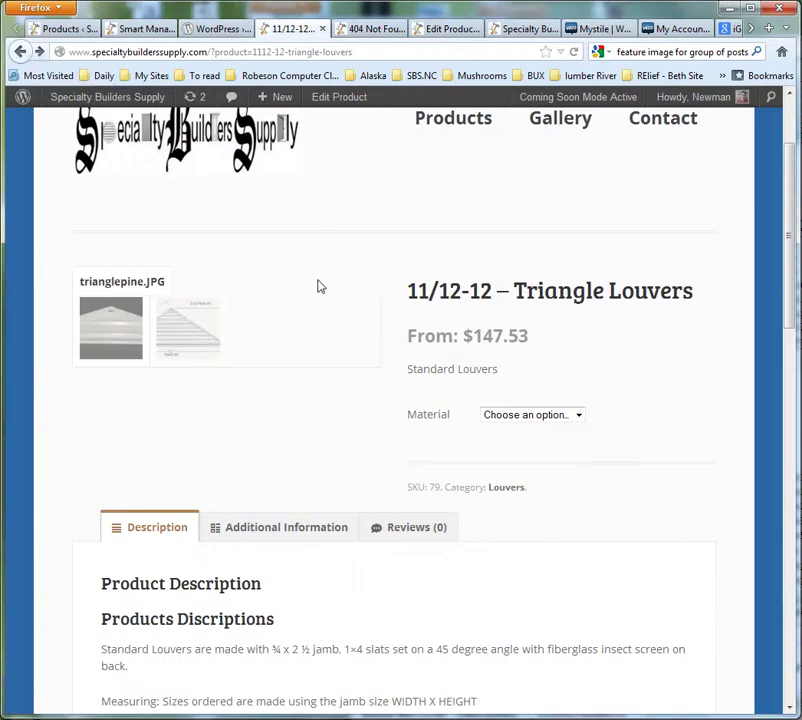
scroll(320, 286, up, 3)
Step: Go to the store home page and browse the Louvers (227) category's product tiles
click(107, 165)
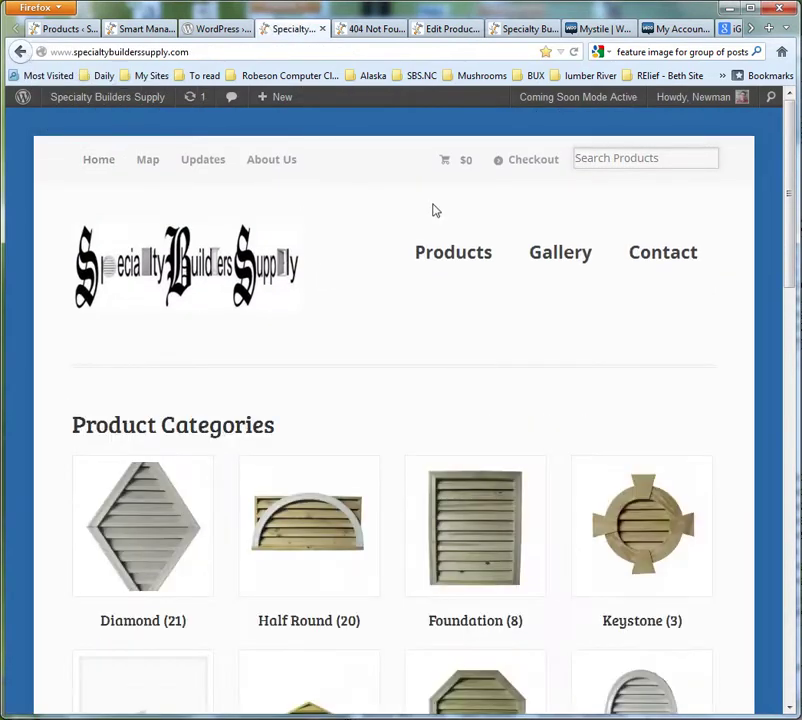
scroll(415, 337, down, 5)
click(318, 462)
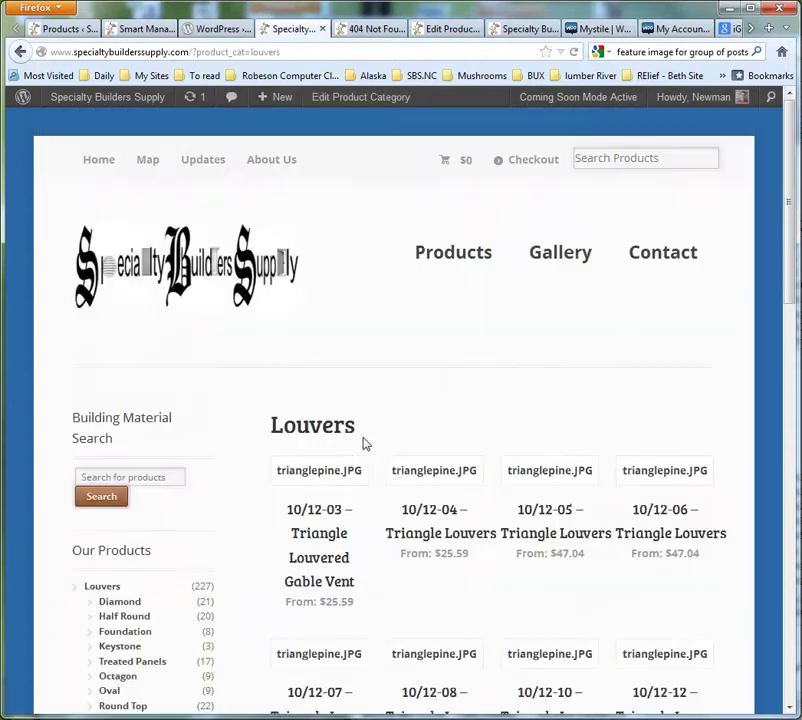
scroll(365, 443, down, 3)
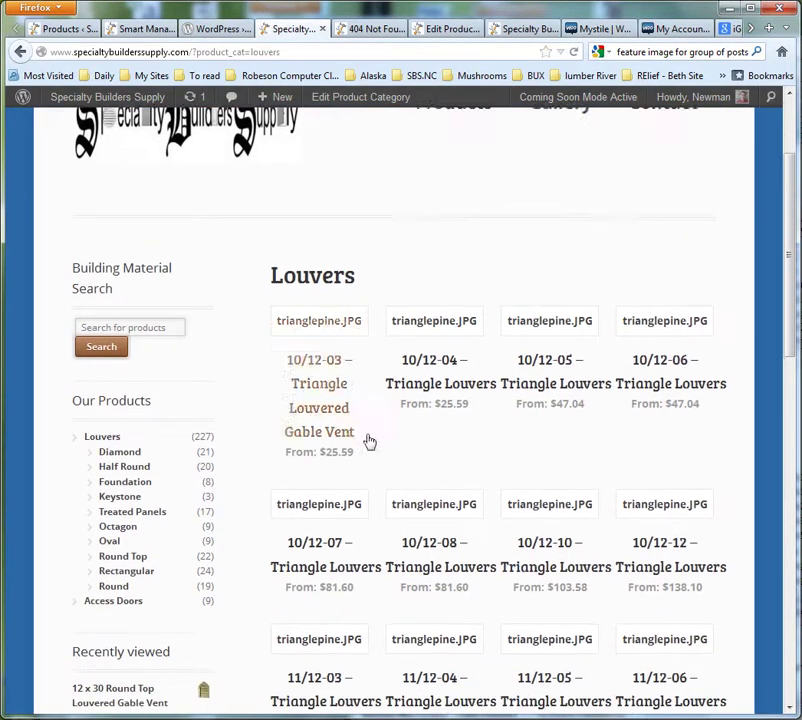
scroll(350, 390, down, 1)
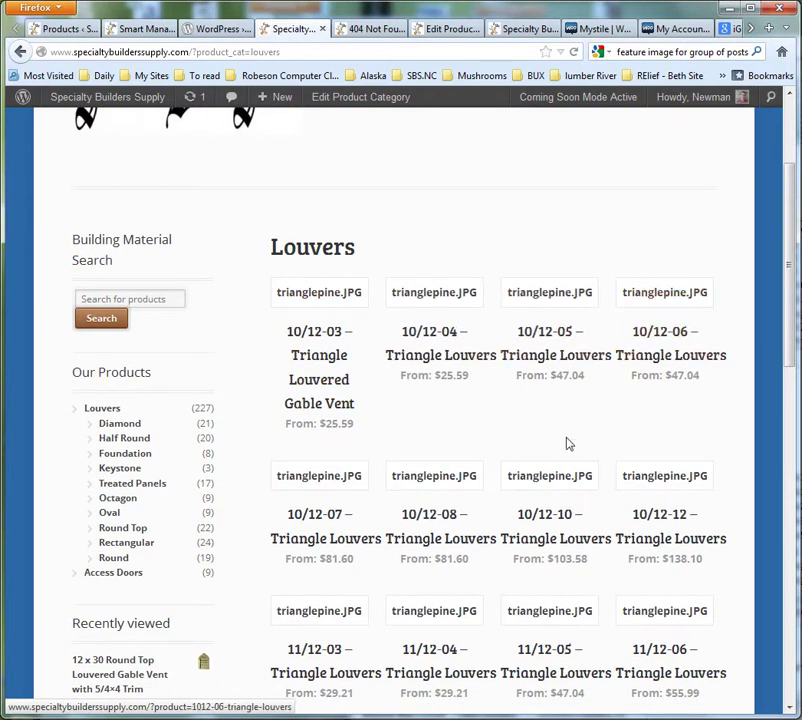
scroll(560, 469, down, 6)
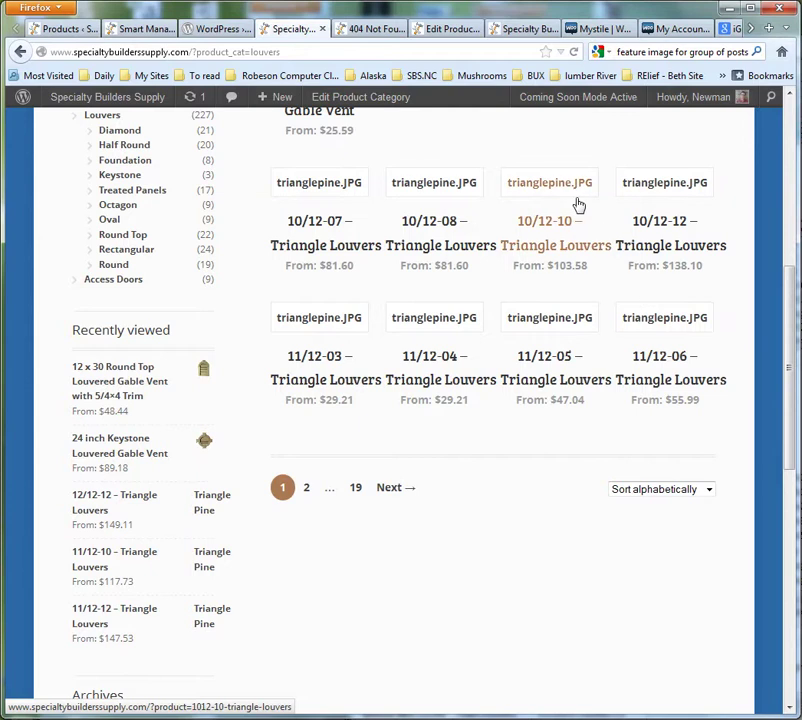
scroll(480, 299, up, 8)
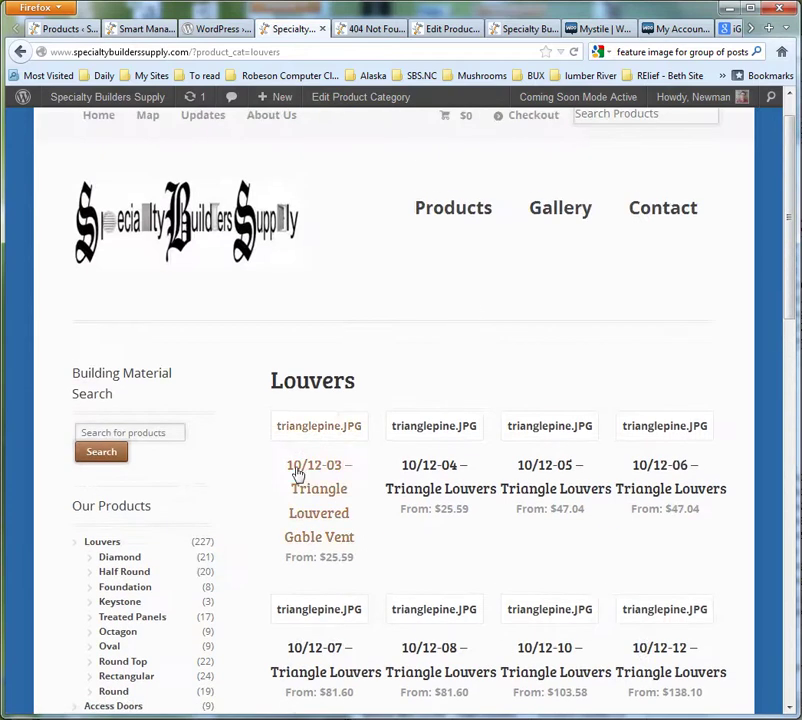
Step: Open 10/12-03 Triangle Louvered Gable Vent in the admin editor and remove its trianglepine.JPG featured image
click(315, 435)
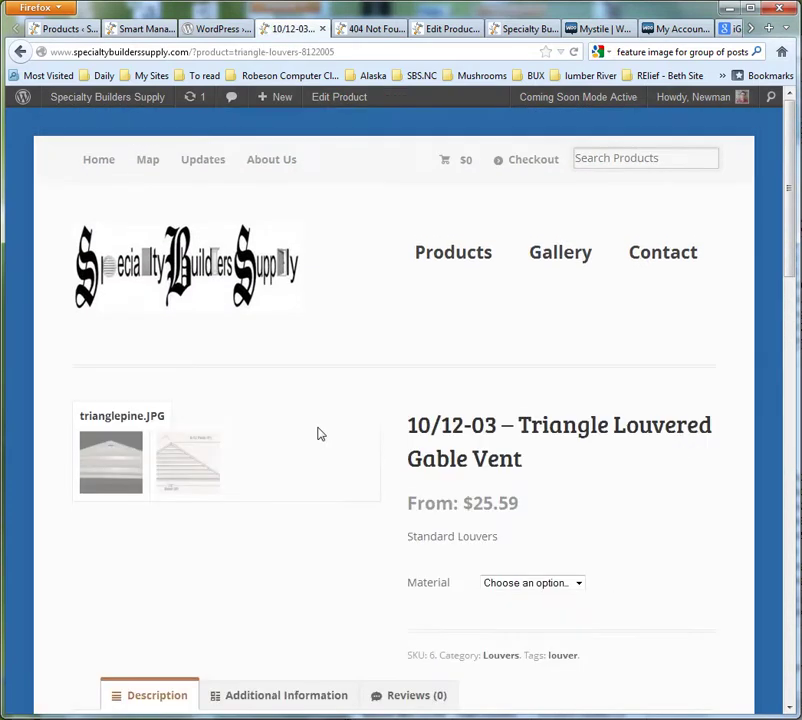
scroll(400, 386, down, 4)
scroll(399, 388, up, 4)
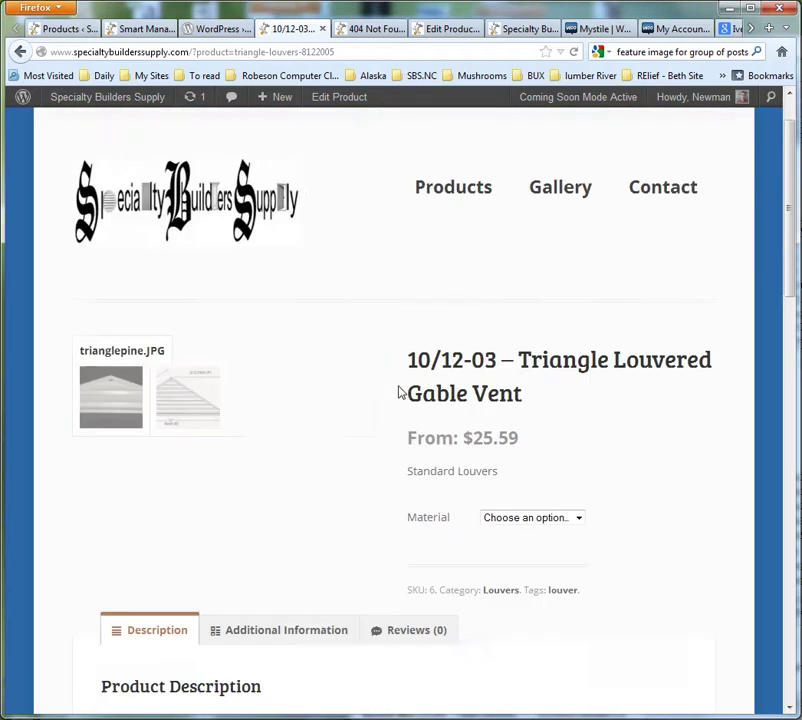
click(339, 97)
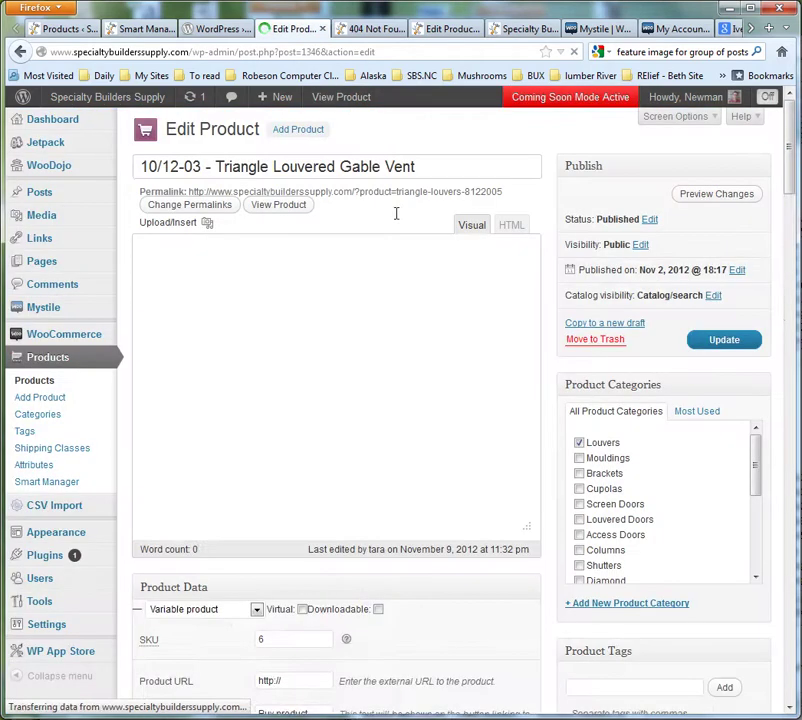
scroll(607, 633, down, 3)
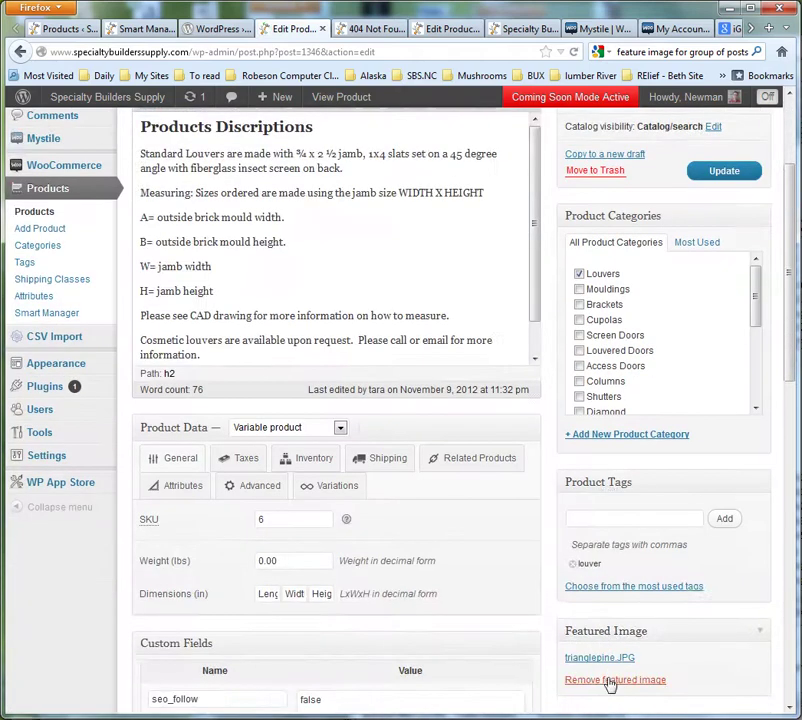
click(612, 680)
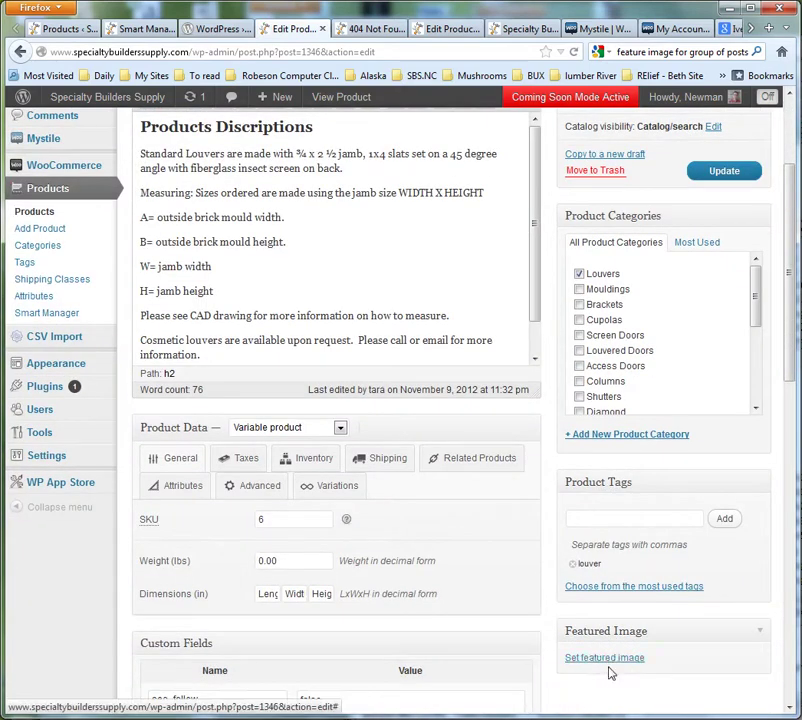
Step: Pick Triangle Pine from the Media Library as the Gable Vent's featured image and Update the product
click(607, 659)
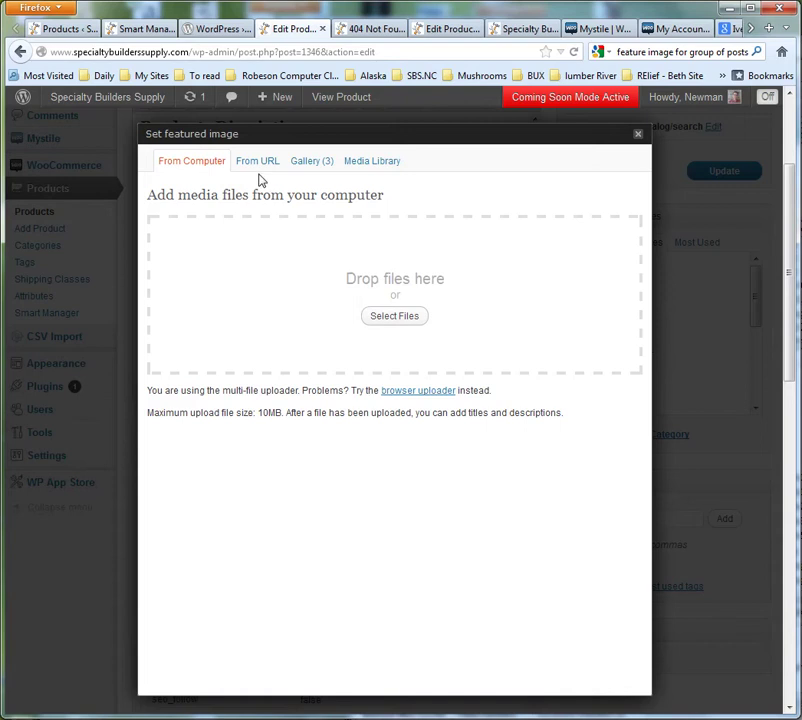
click(362, 166)
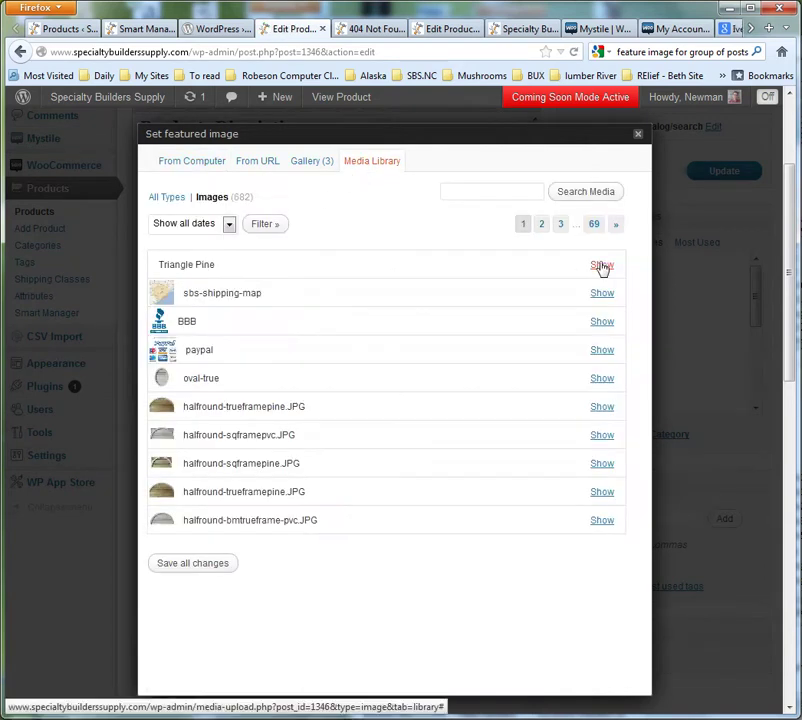
click(602, 265)
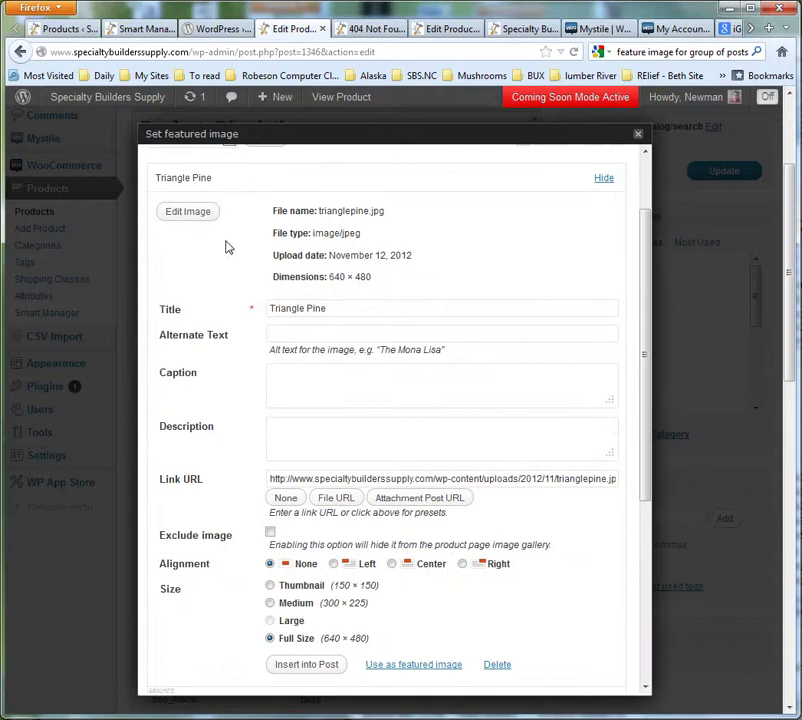
scroll(215, 300, down, 3)
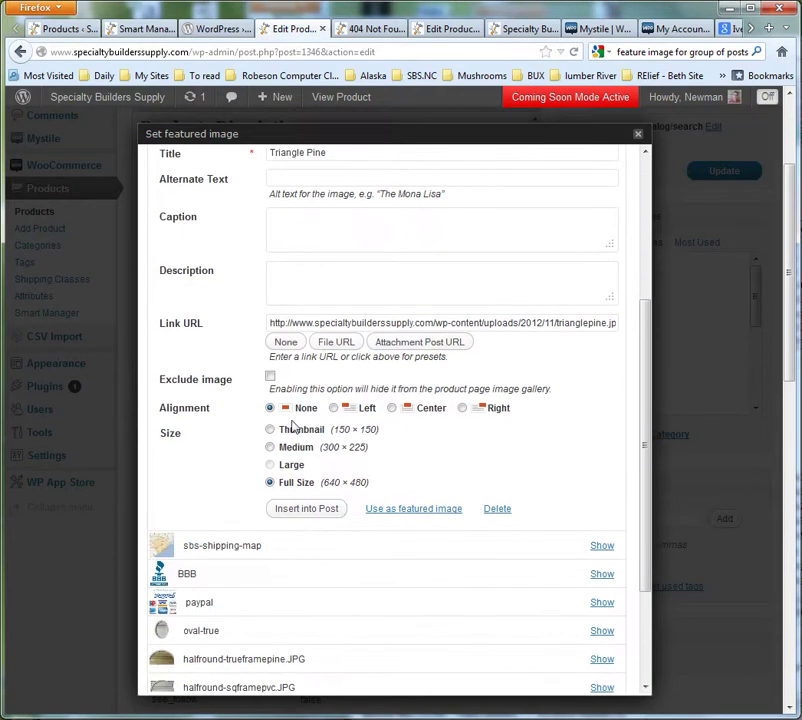
click(426, 510)
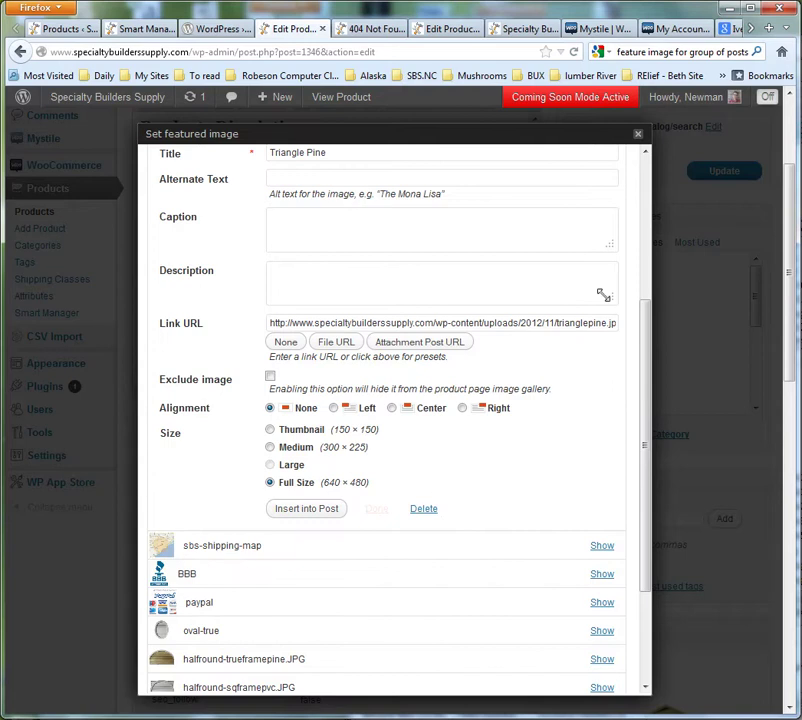
click(638, 134)
scroll(507, 440, down, 5)
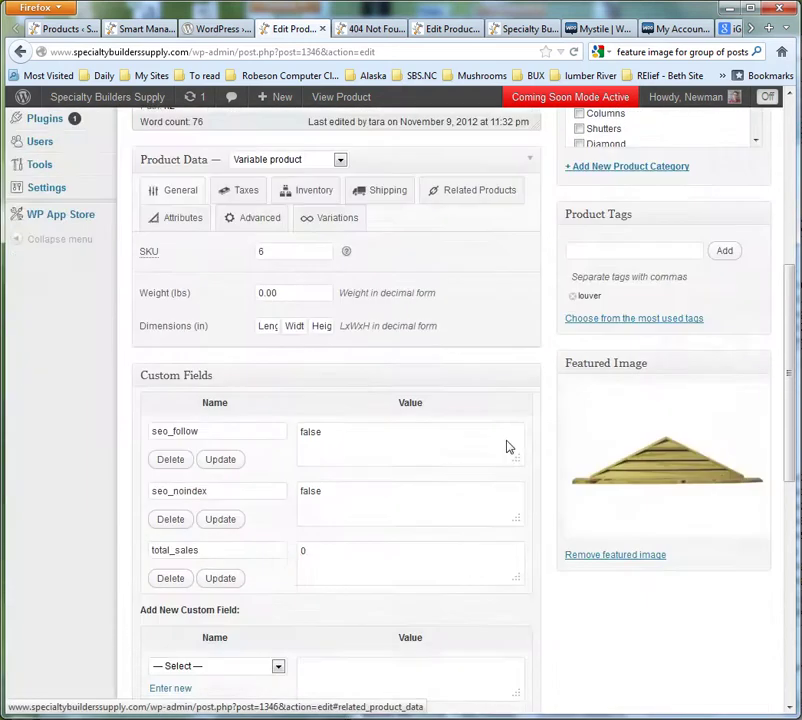
scroll(507, 445, up, 5)
click(690, 340)
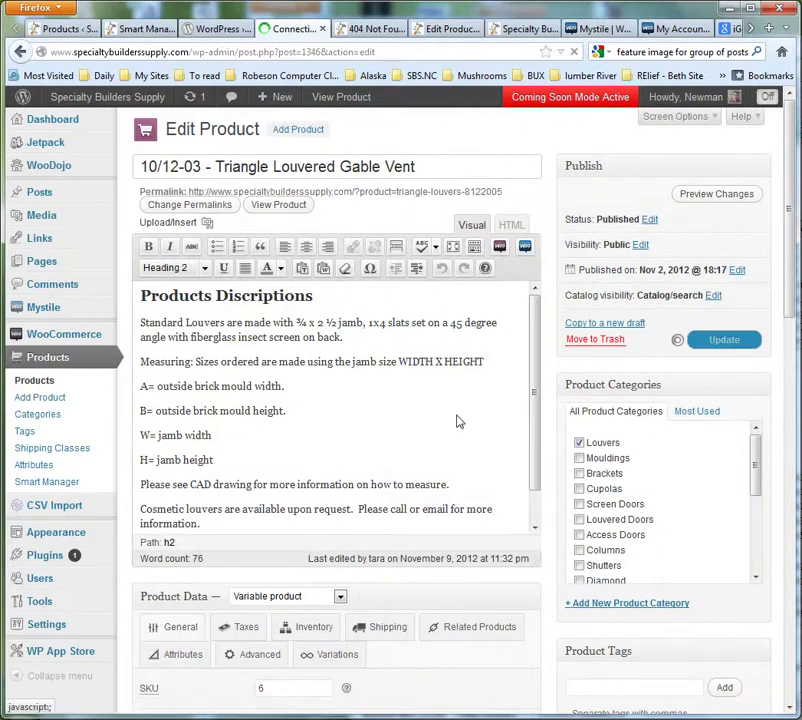
Step: On the StoreApps order confirmation, follow the Smart Manager product link
click(751, 31)
click(751, 30)
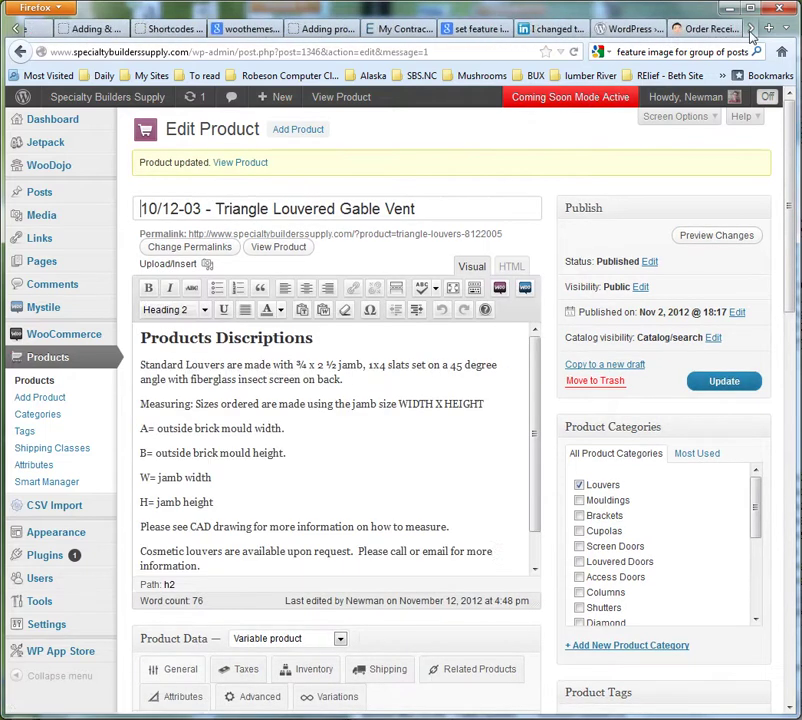
click(680, 30)
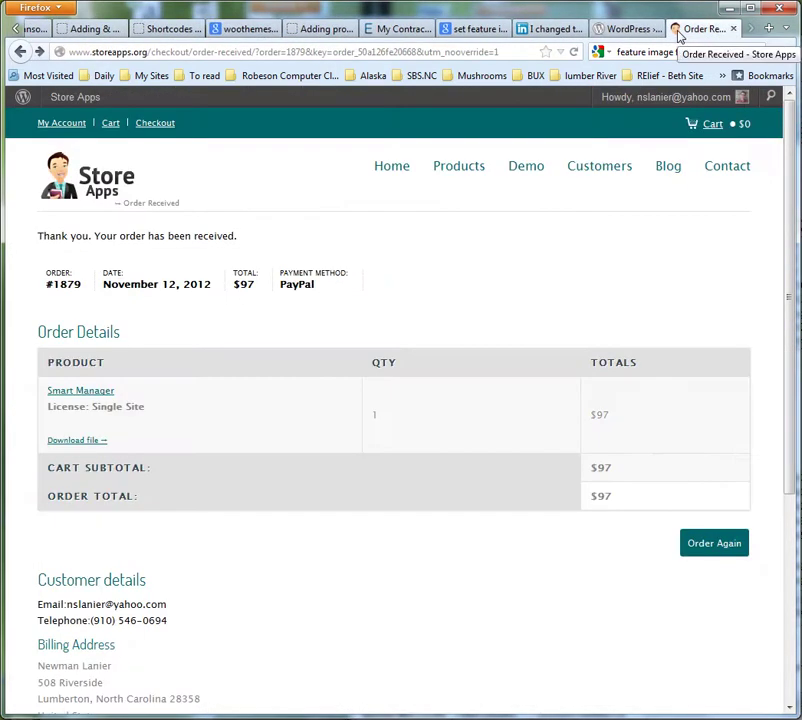
click(100, 391)
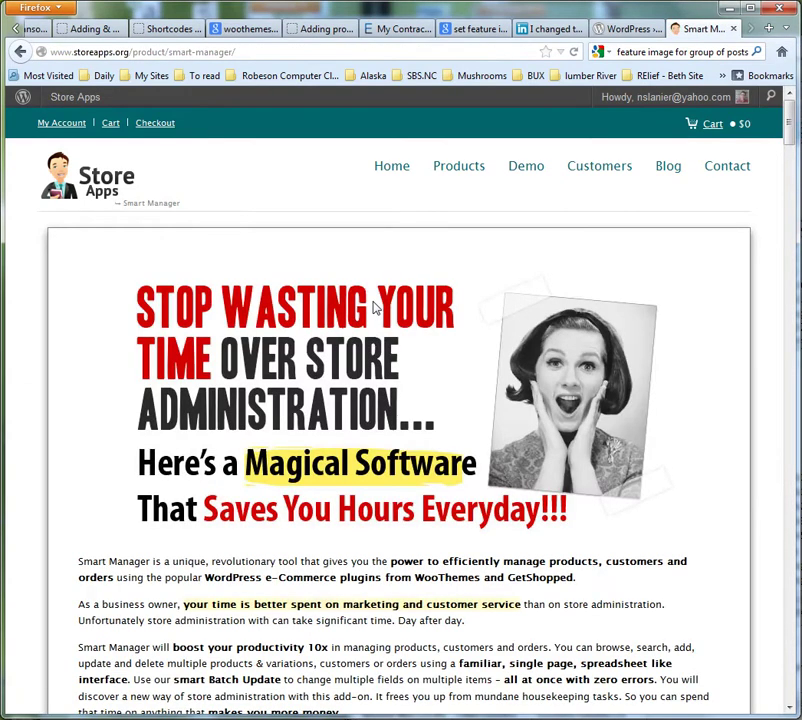
scroll(377, 364, down, 1)
scroll(377, 364, down, 9)
scroll(235, 125, up, 10)
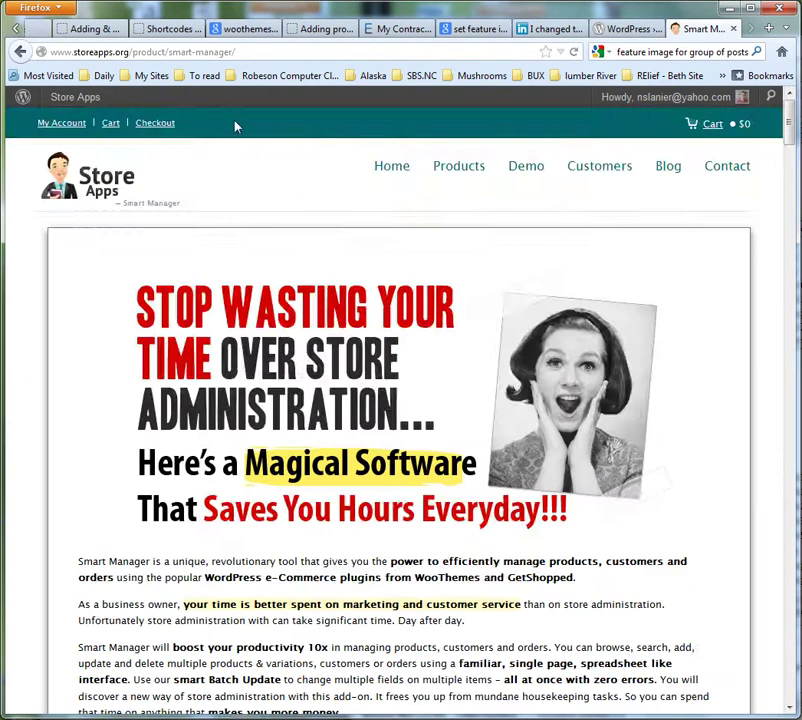
Step: Return to the Smart Manager Pro product grid tab
click(15, 29)
drag(15, 29, 15, 29)
click(110, 28)
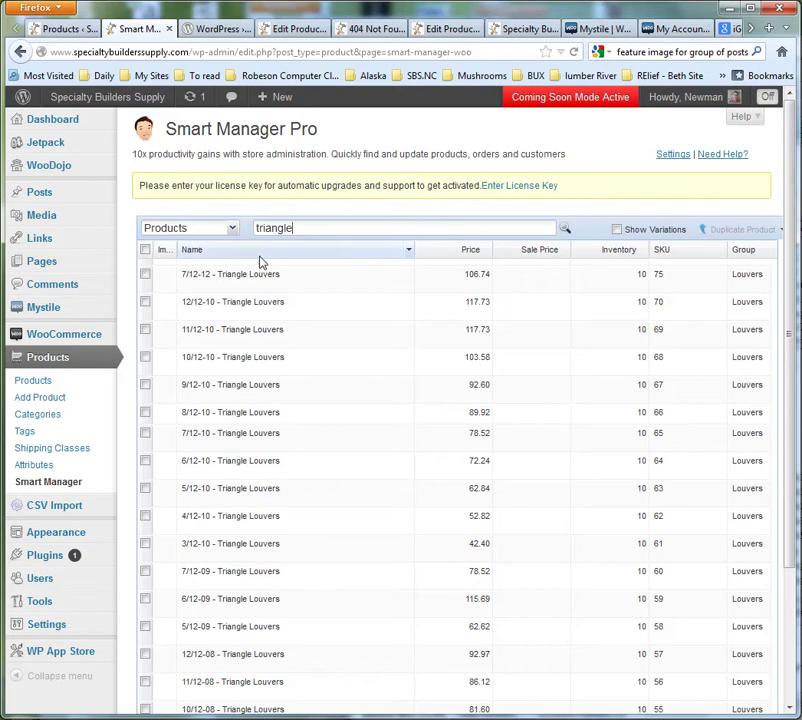
Step: Scroll through the 'triangle' search results and tick the header checkbox to select all 75 products
scroll(287, 477, down, 1)
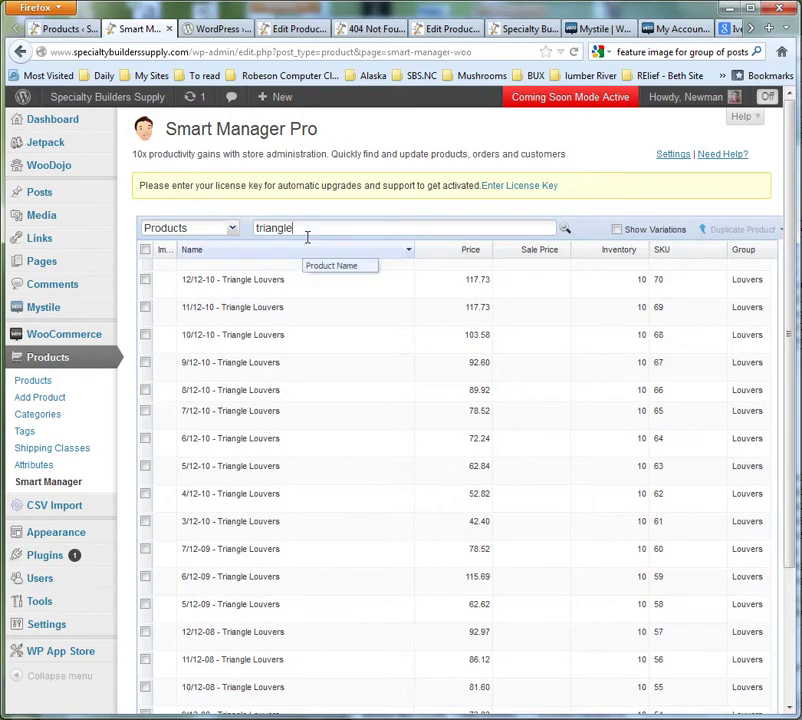
scroll(330, 530, down, 10)
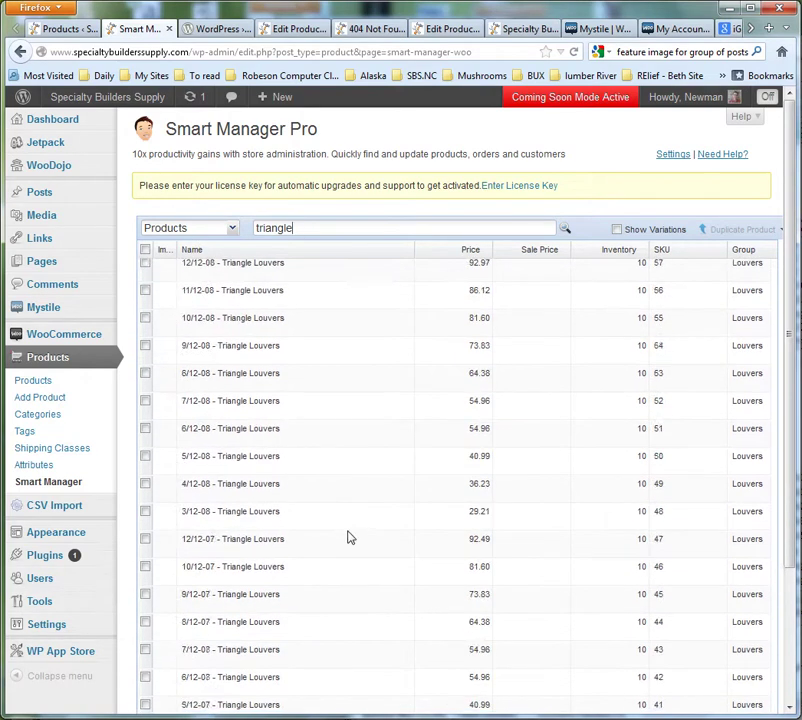
scroll(350, 591, down, 10)
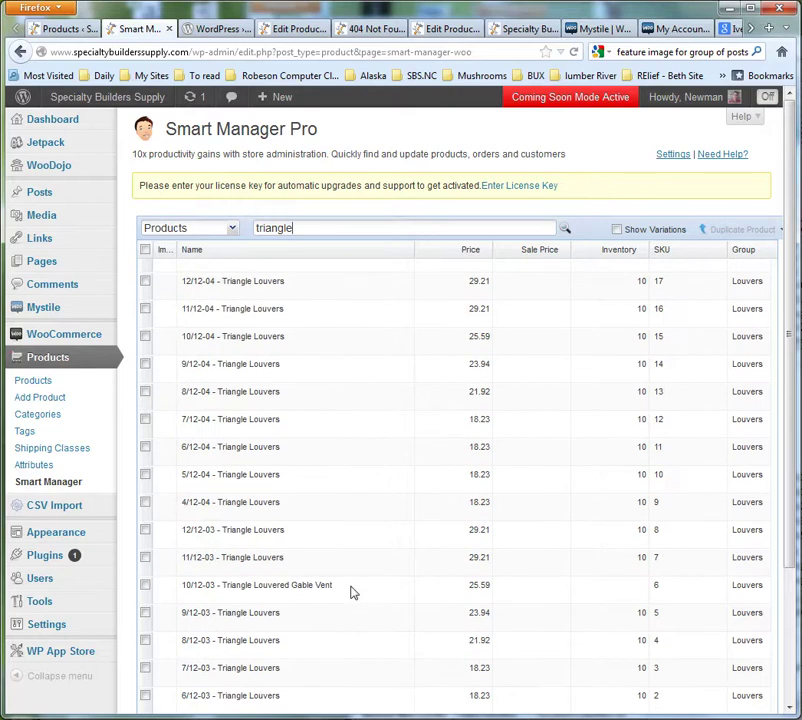
scroll(352, 613, down, 1)
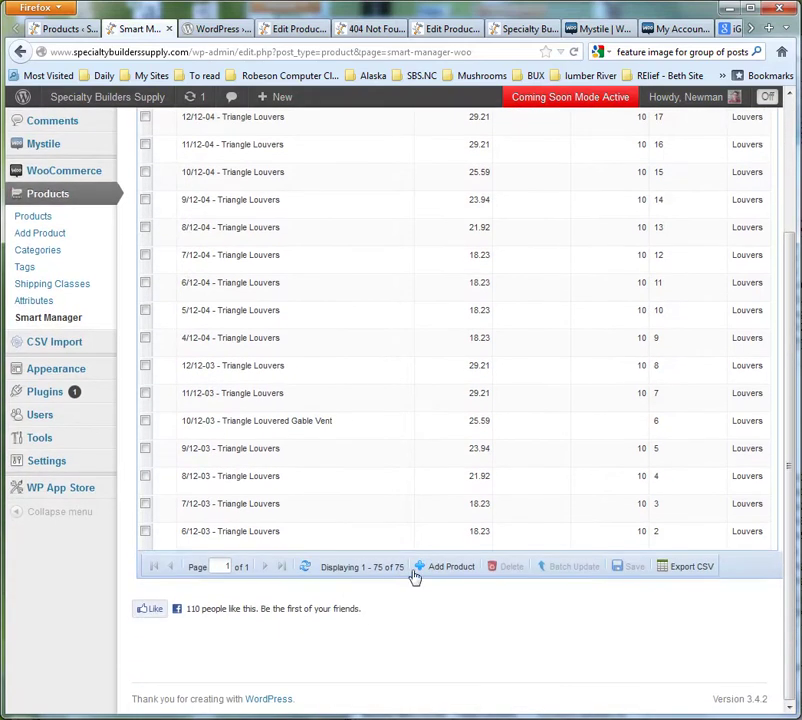
drag(788, 609, 765, 242)
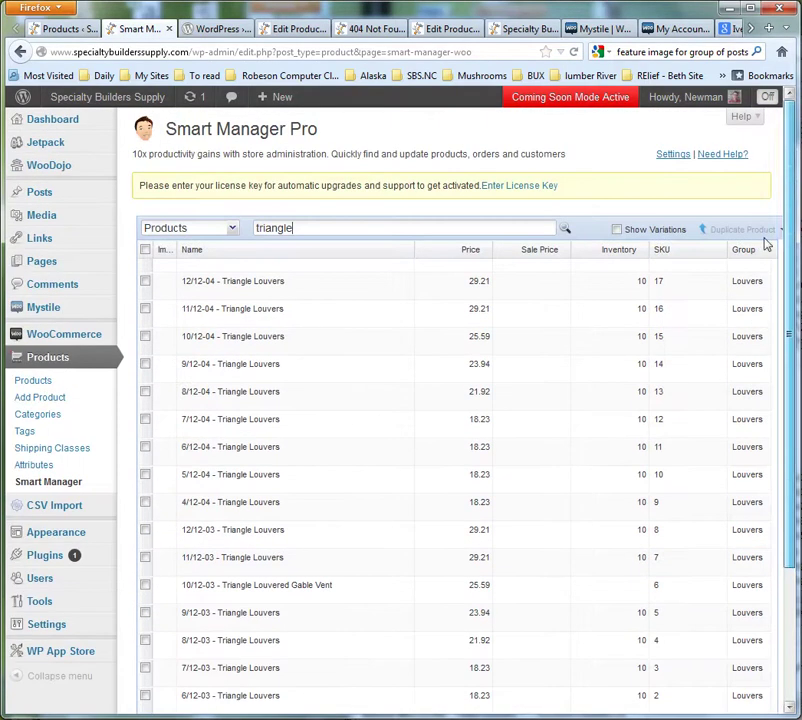
click(145, 250)
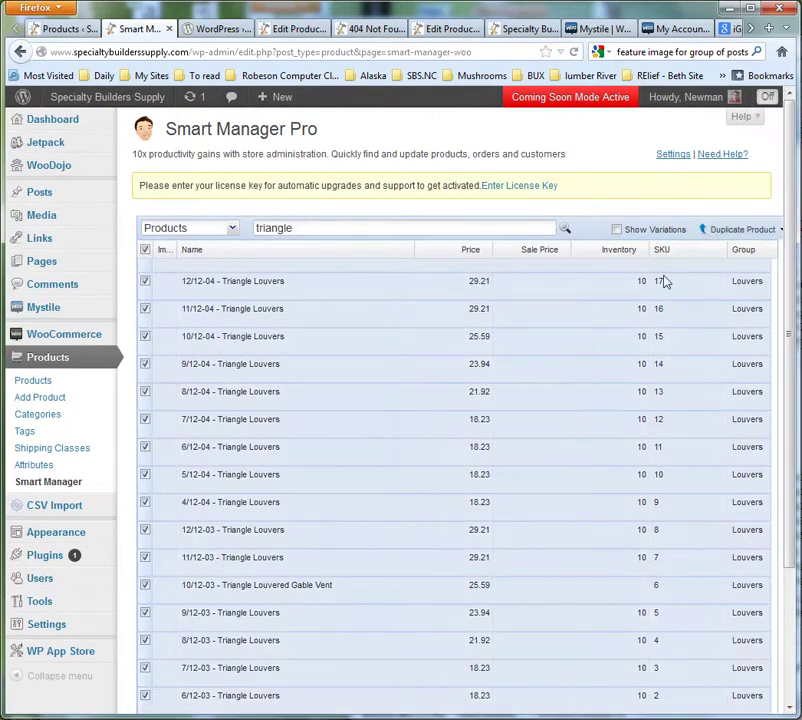
scroll(735, 450, down, 3)
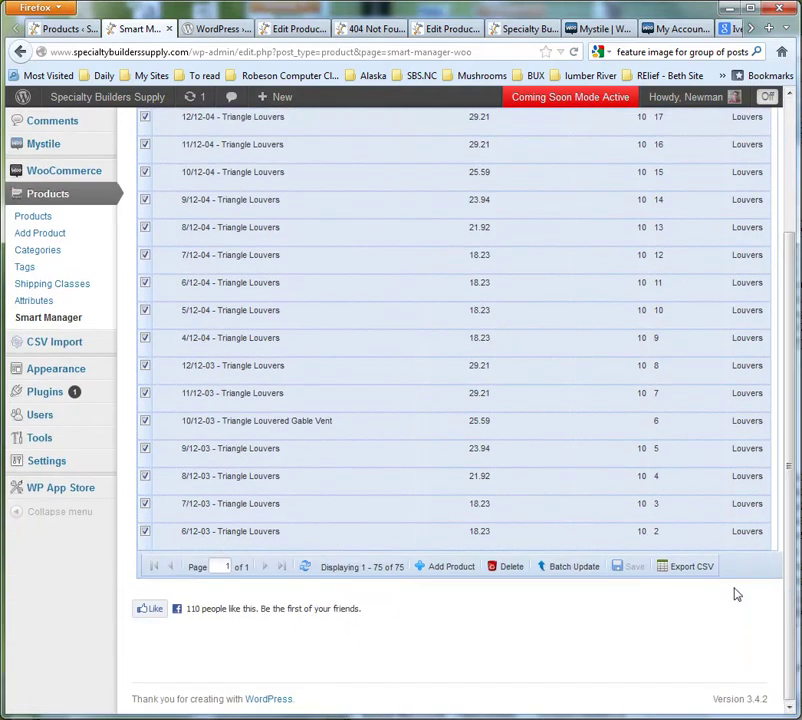
click(570, 570)
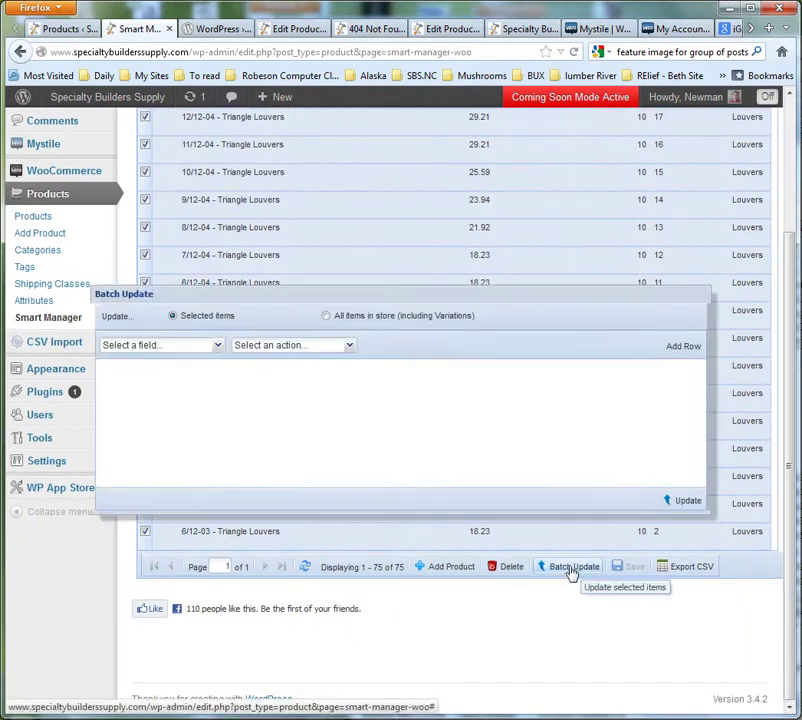
click(218, 345)
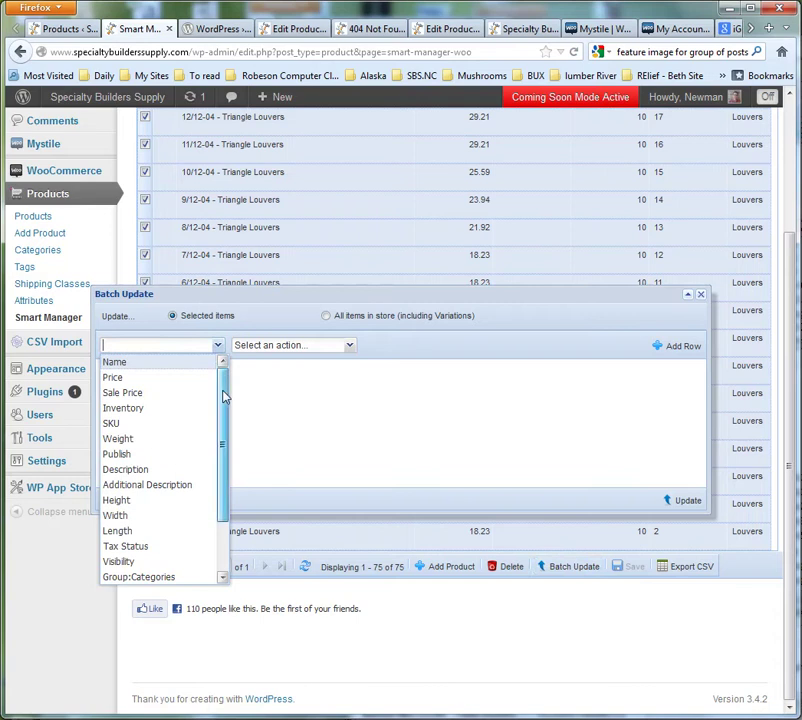
drag(225, 397, 226, 462)
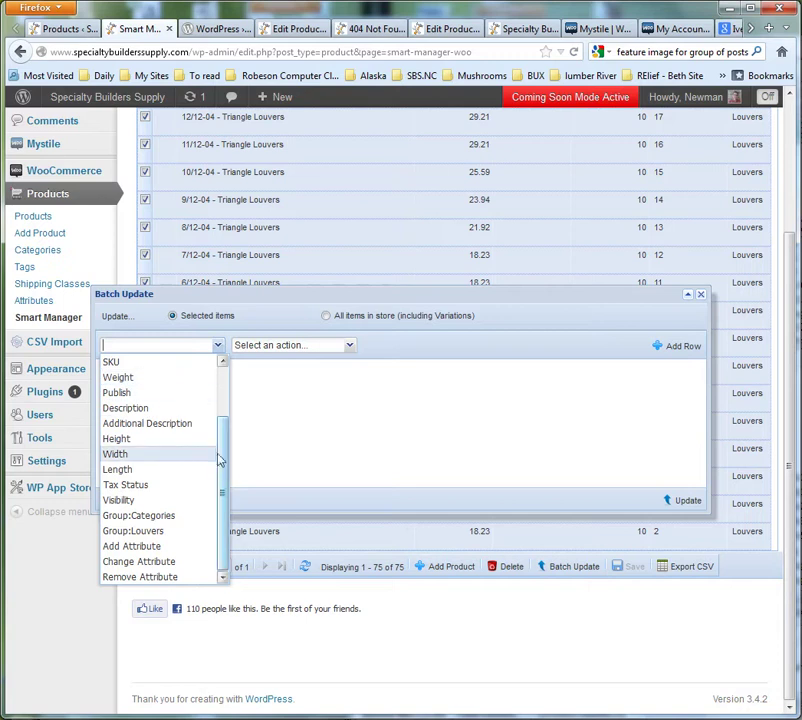
drag(224, 468, 222, 420)
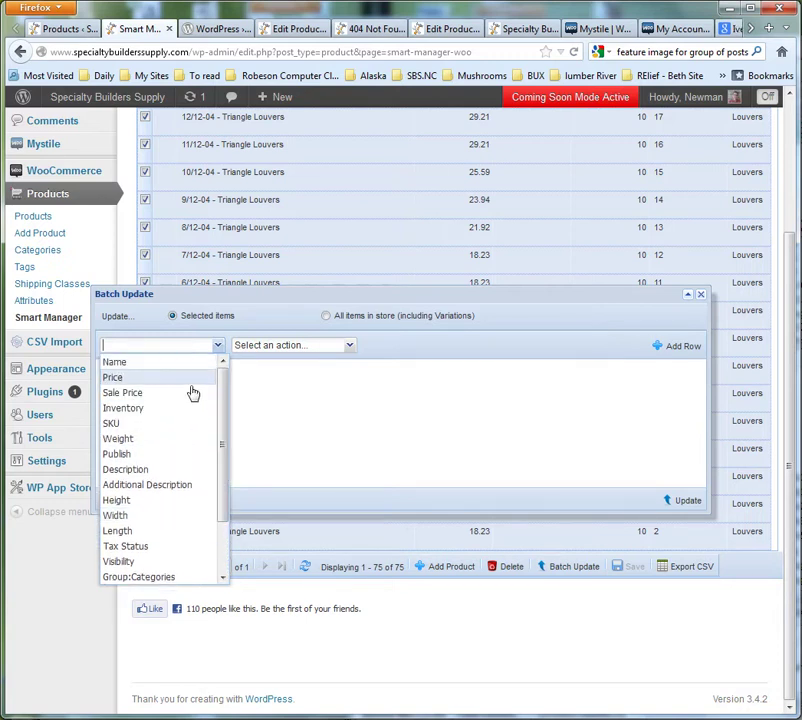
click(348, 348)
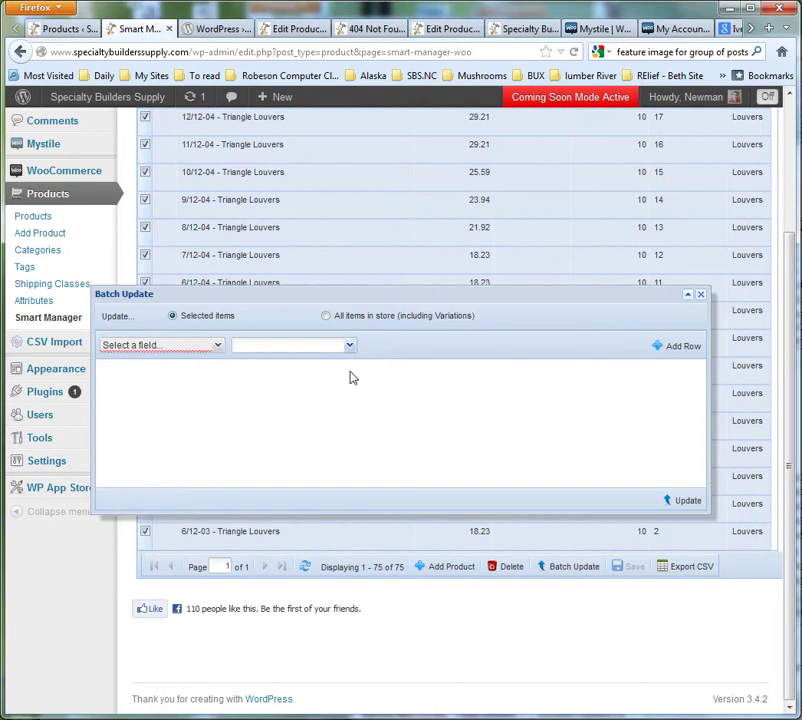
click(352, 377)
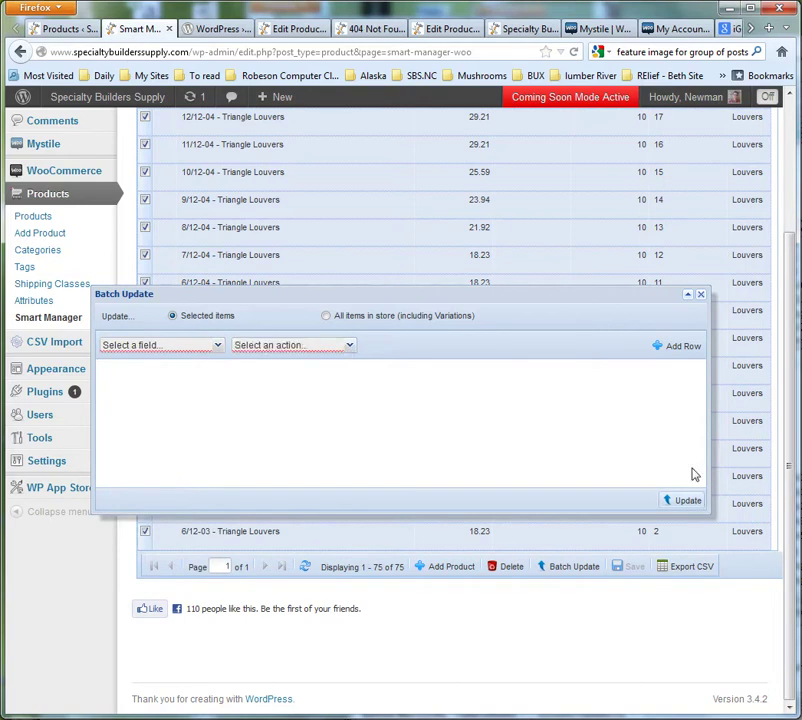
click(702, 296)
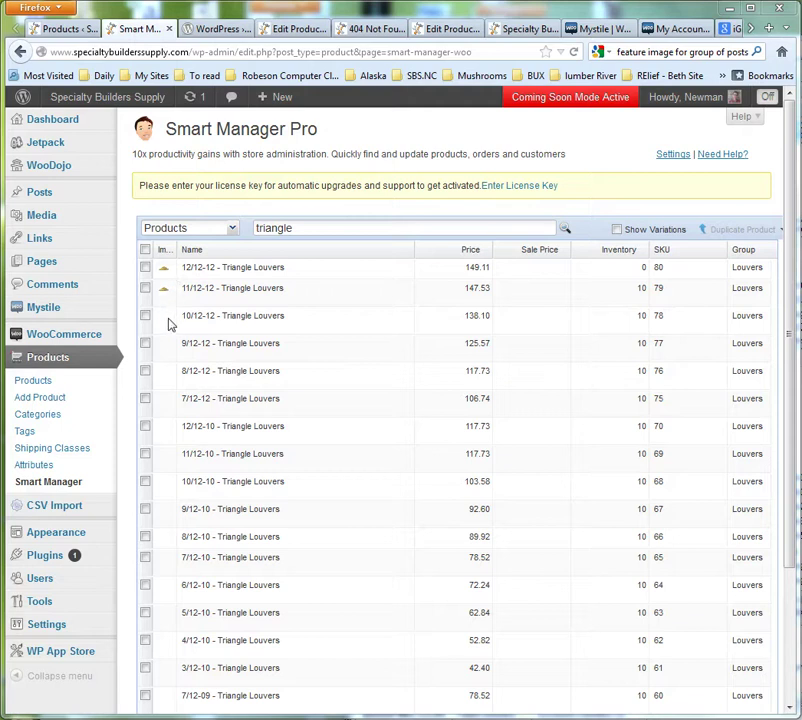
Step: Set Triangle Pine as the featured image of 10/12-12 – Triangle Louvers
click(166, 322)
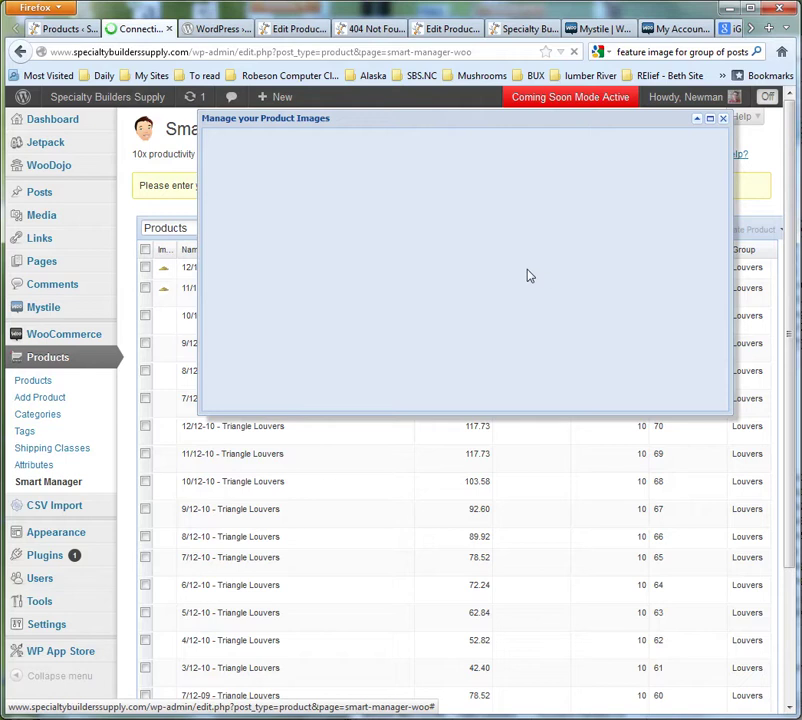
drag(480, 117, 473, 146)
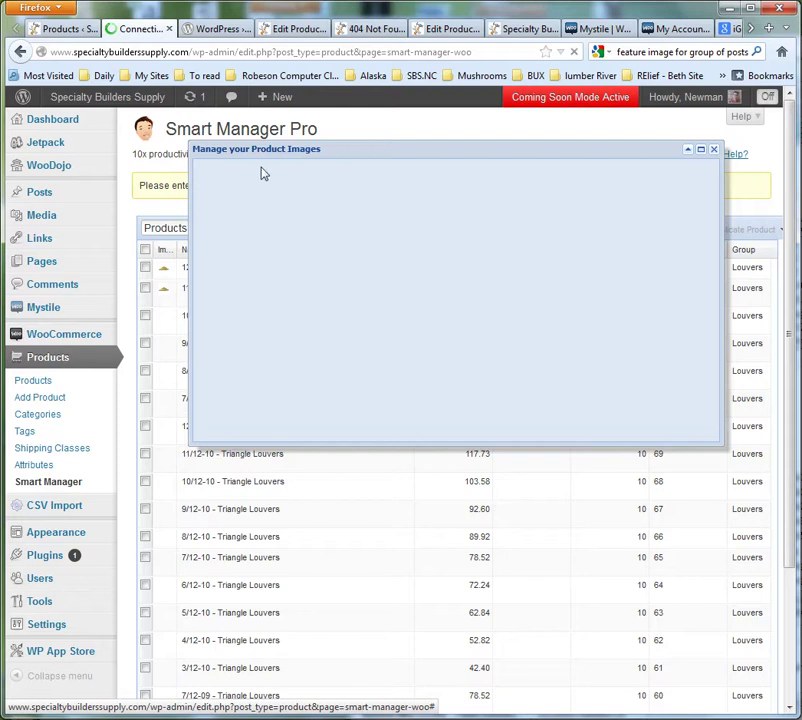
drag(265, 157, 322, 191)
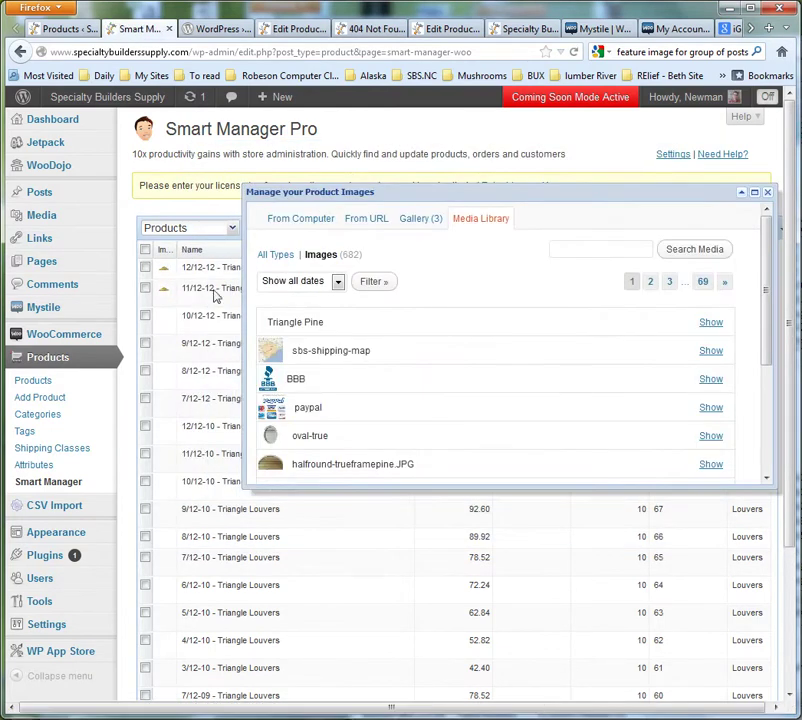
click(710, 324)
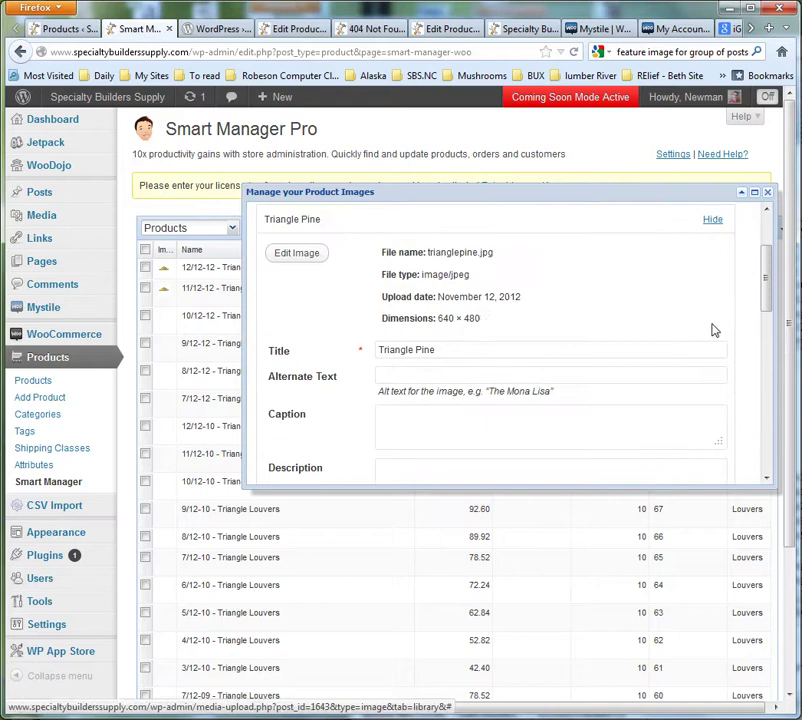
scroll(352, 335, down, 6)
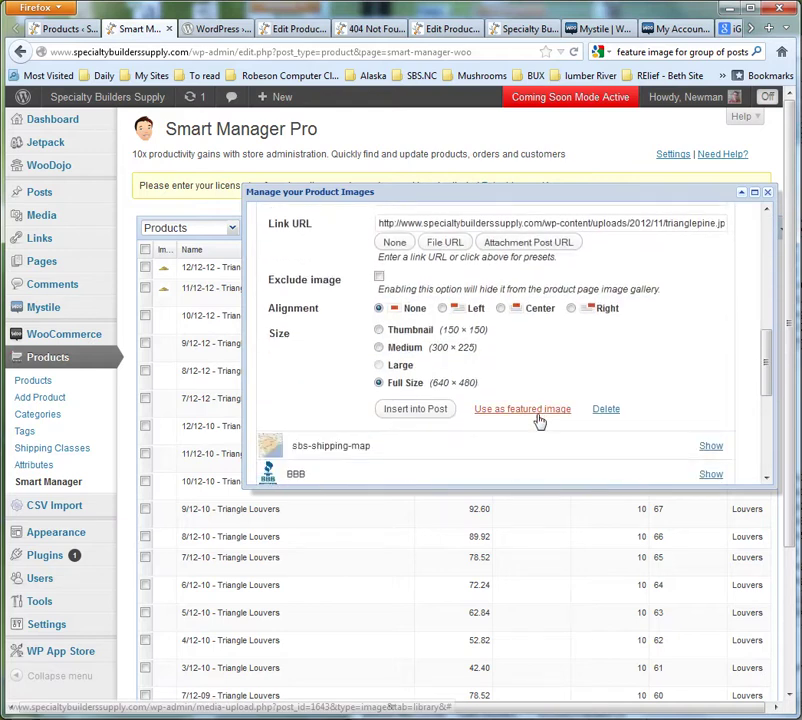
click(539, 410)
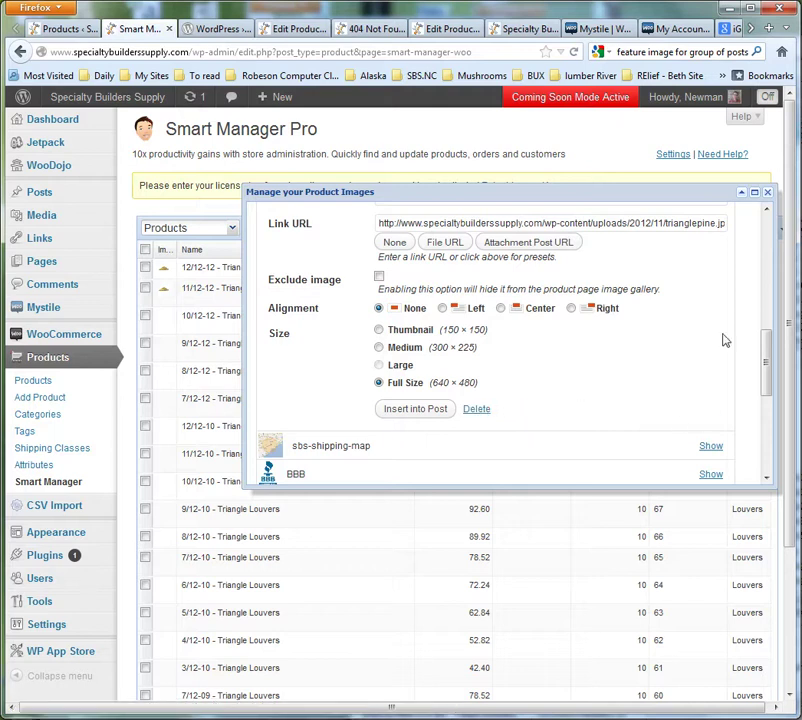
click(768, 193)
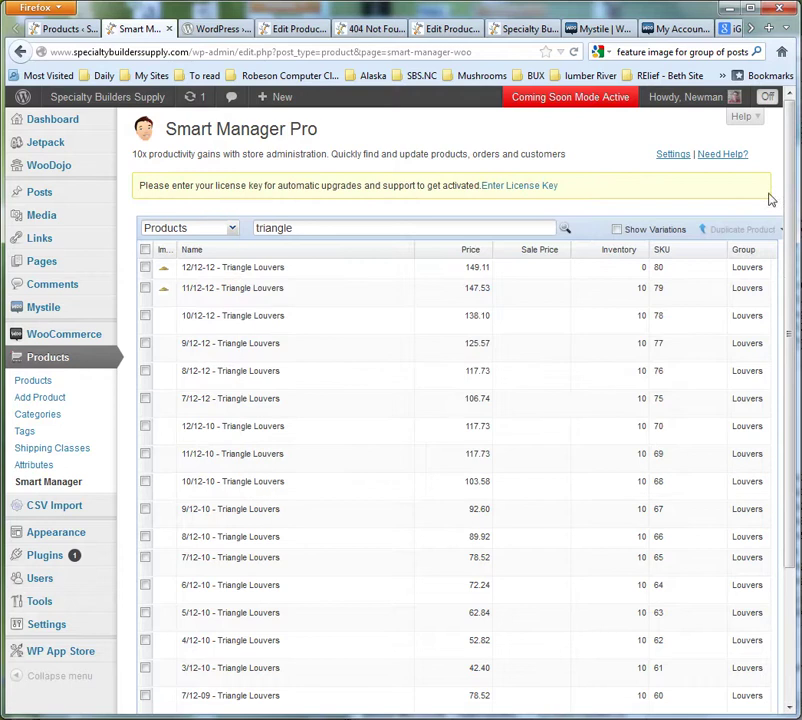
Step: Set Triangle Pine as the featured image of 9/12-12 – Triangle Louvers
click(168, 356)
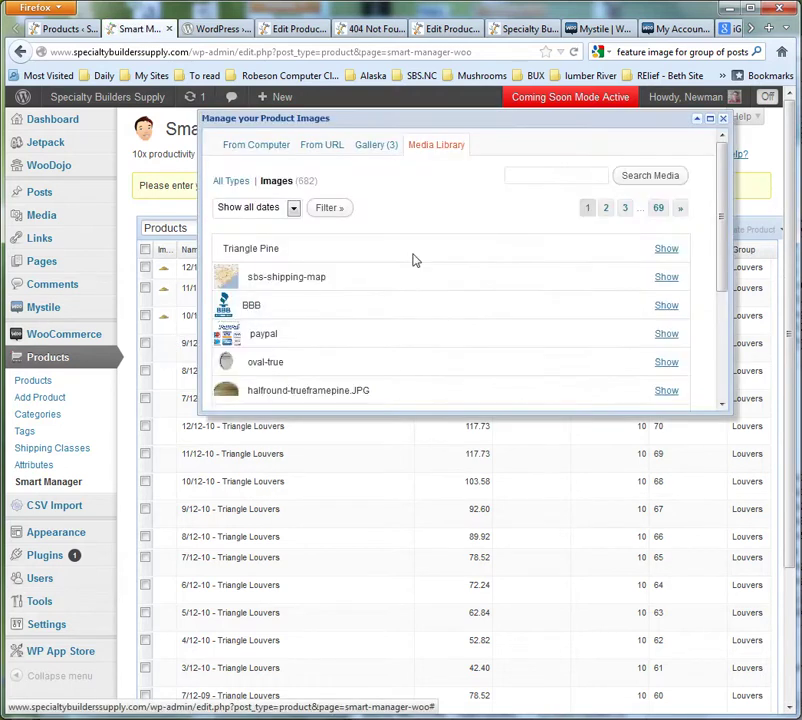
click(664, 249)
scroll(660, 256, down, 2)
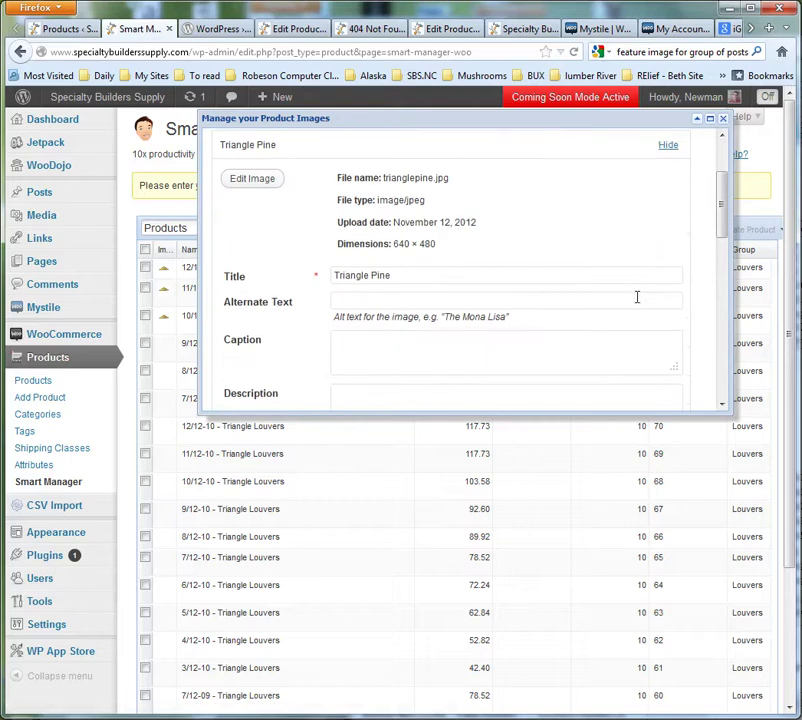
scroll(636, 298, down, 4)
scroll(638, 303, down, 1)
click(486, 366)
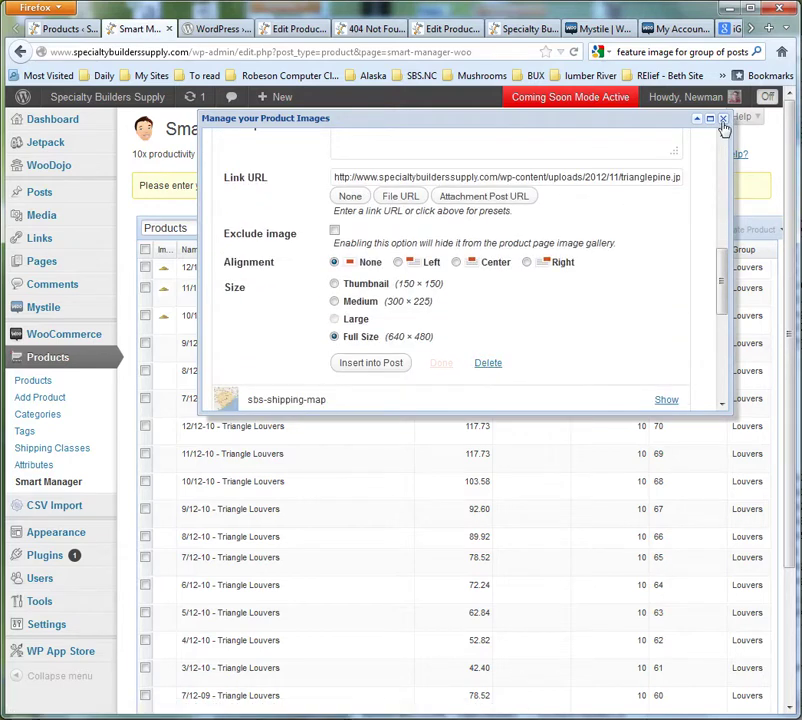
click(723, 119)
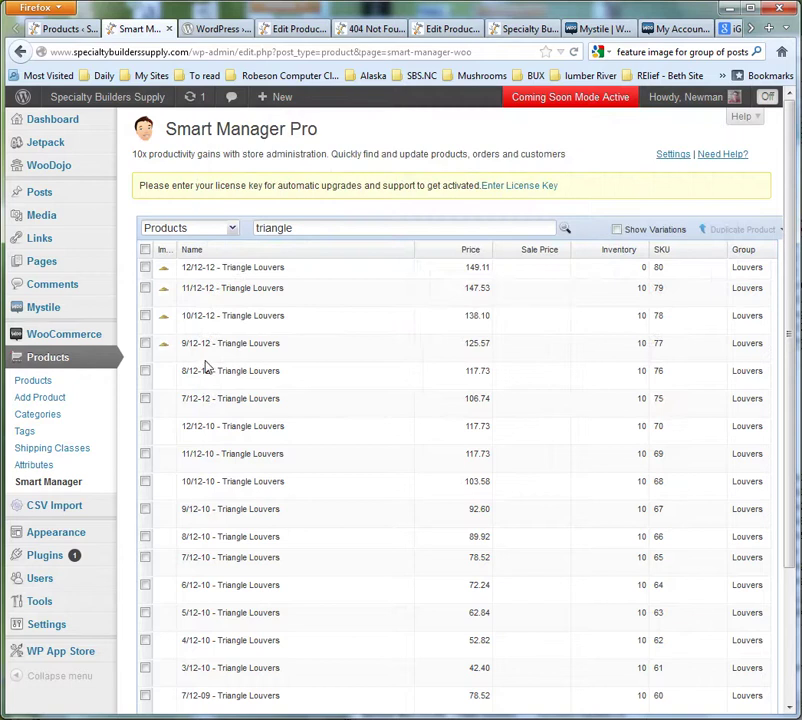
Step: Tick the header select-all checkbox and scroll through the checked Triangle Louvers rows
click(145, 250)
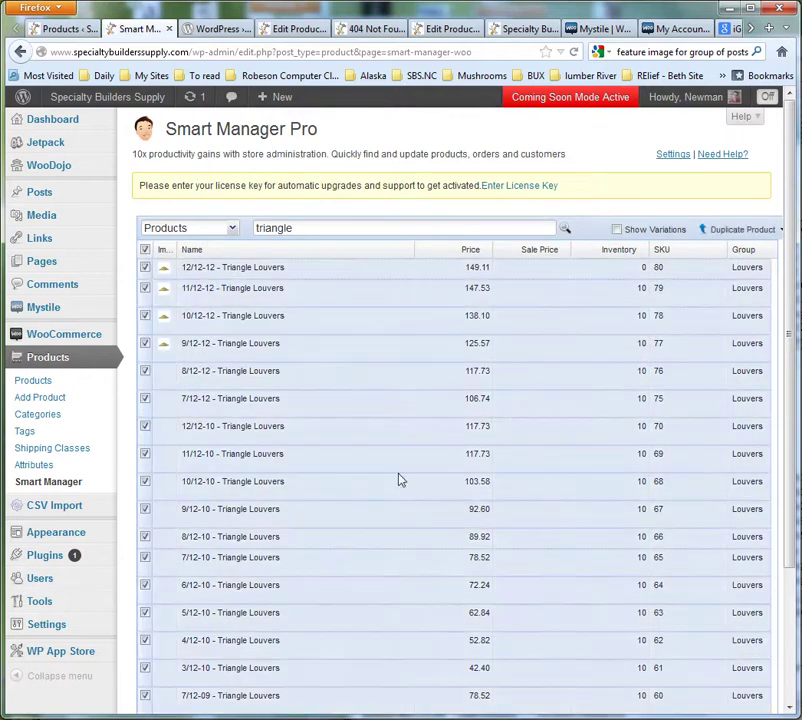
scroll(399, 480, down, 15)
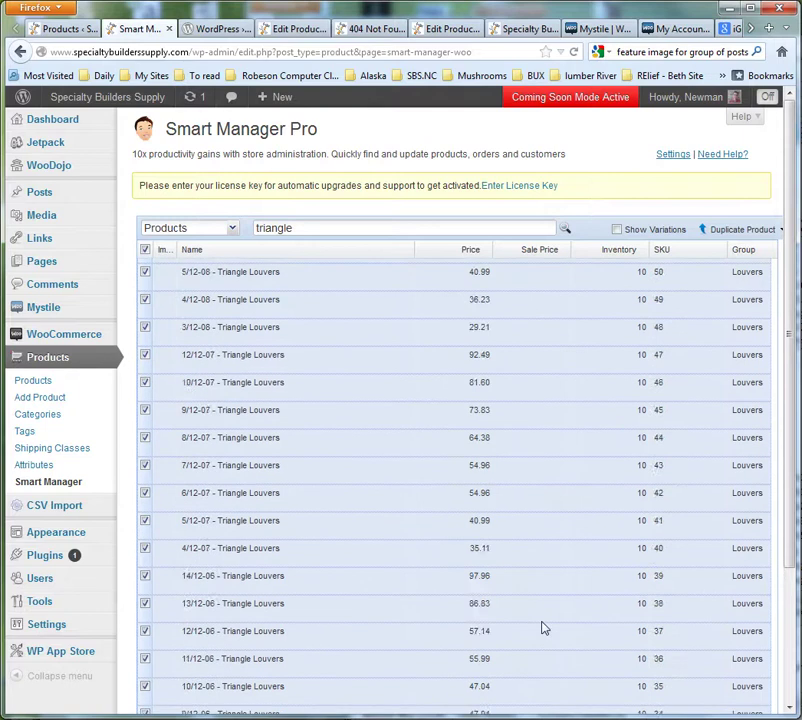
scroll(540, 640, down, 15)
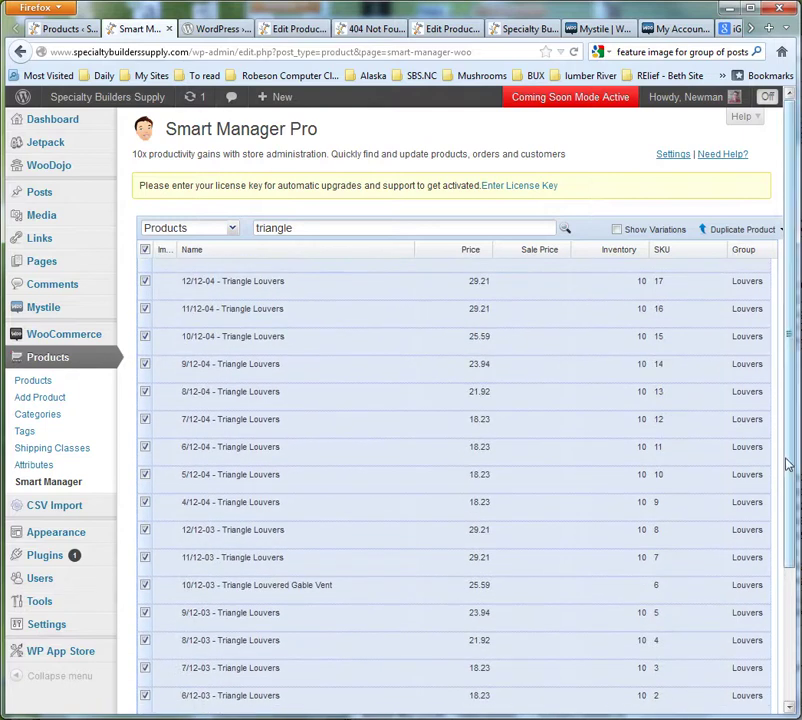
scroll(787, 465, down, 3)
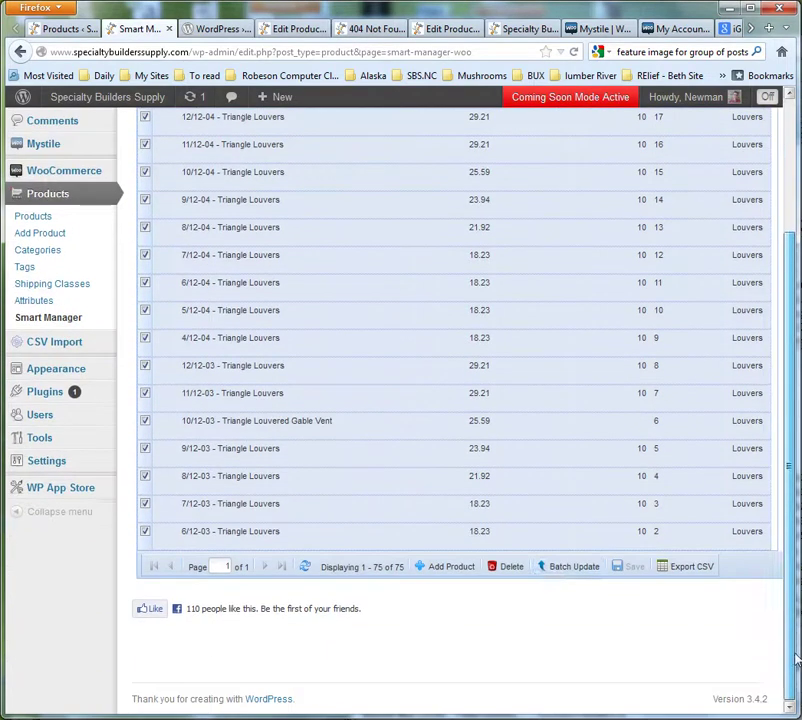
Step: Look through the Batch Update field list, then close it without applying changes
click(567, 574)
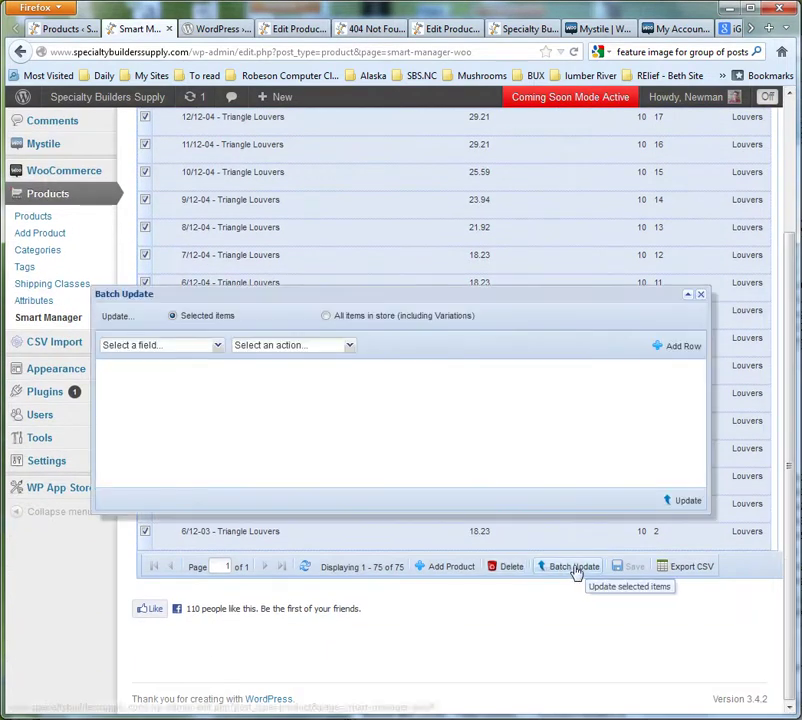
click(217, 347)
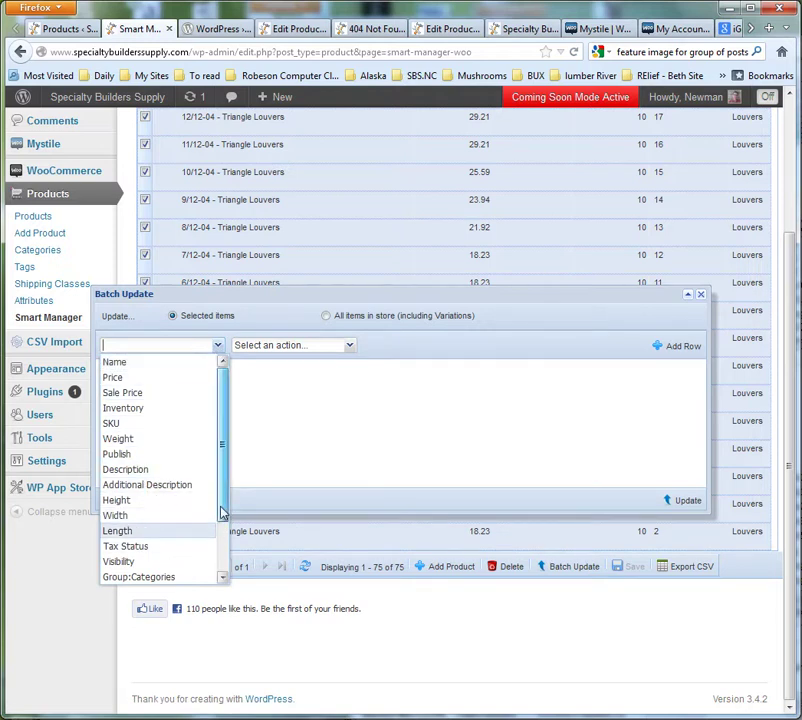
click(222, 577)
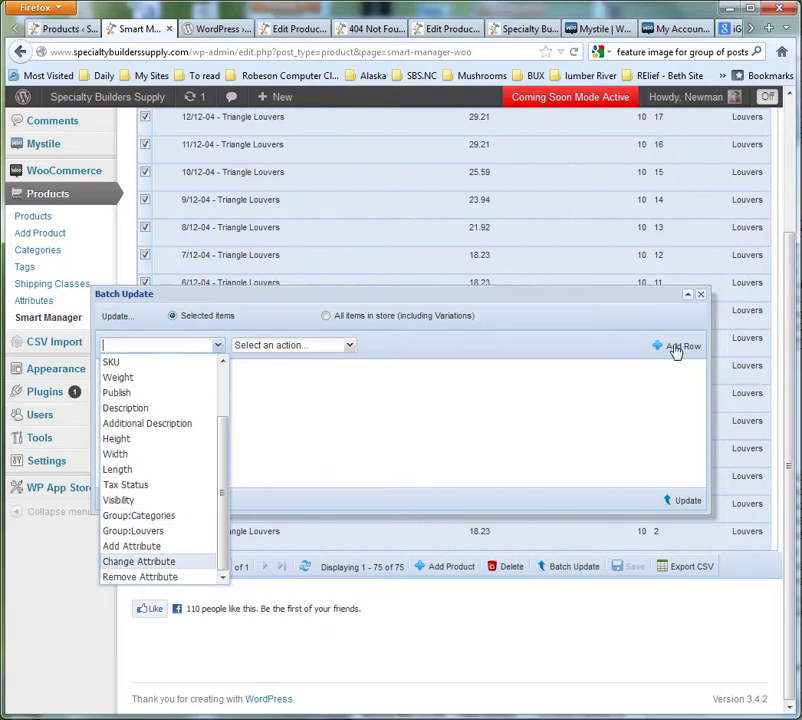
click(700, 294)
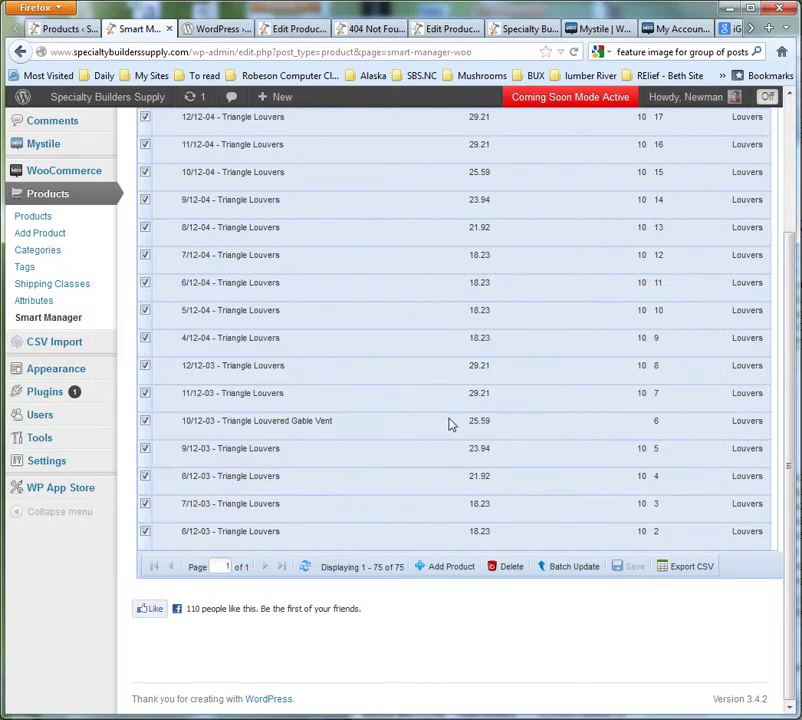
scroll(420, 440, up, 5)
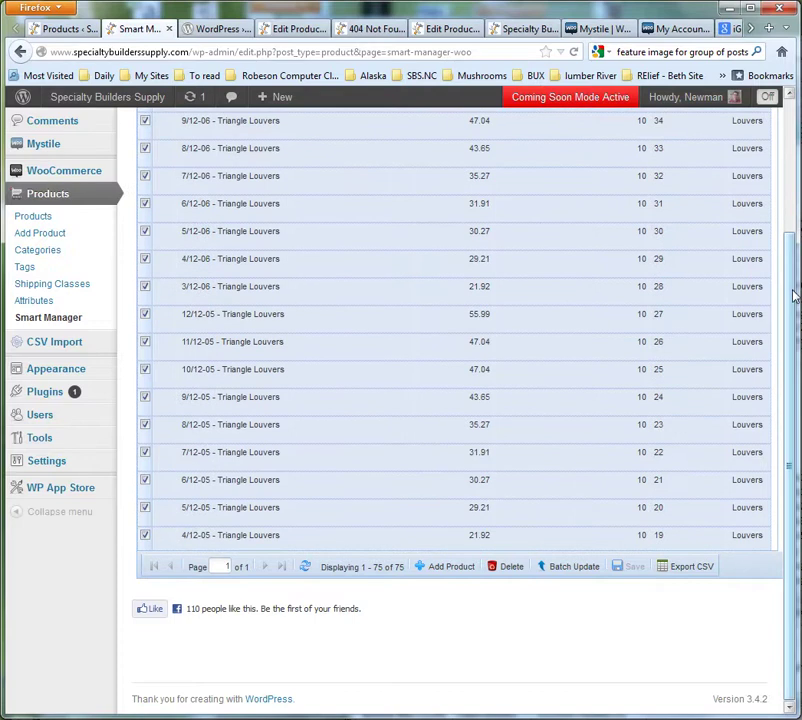
Step: Scroll to the top of the grid and open the image manager for the 8/12-12 row
scroll(793, 295, up, 3)
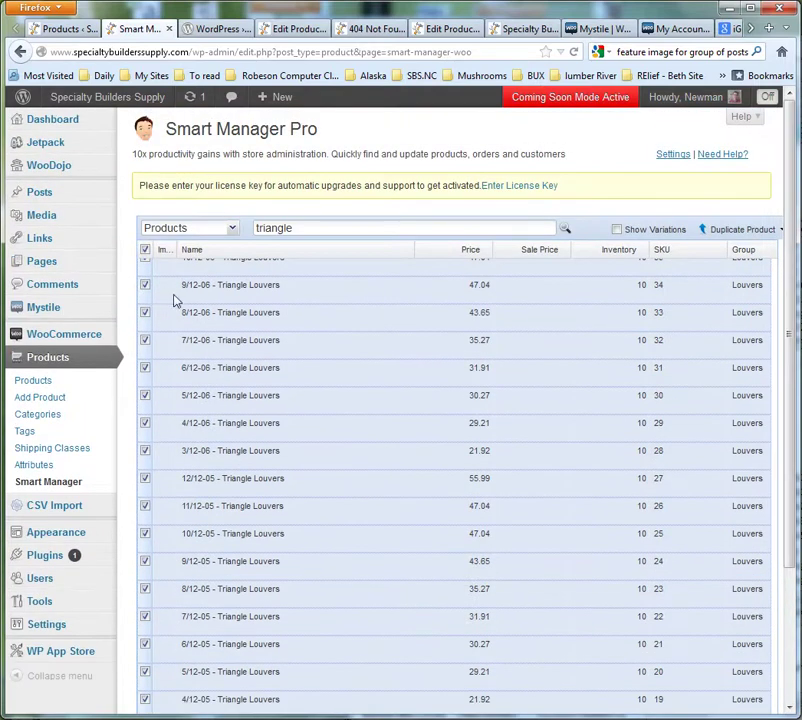
scroll(283, 312, up, 4)
scroll(283, 313, up, 12)
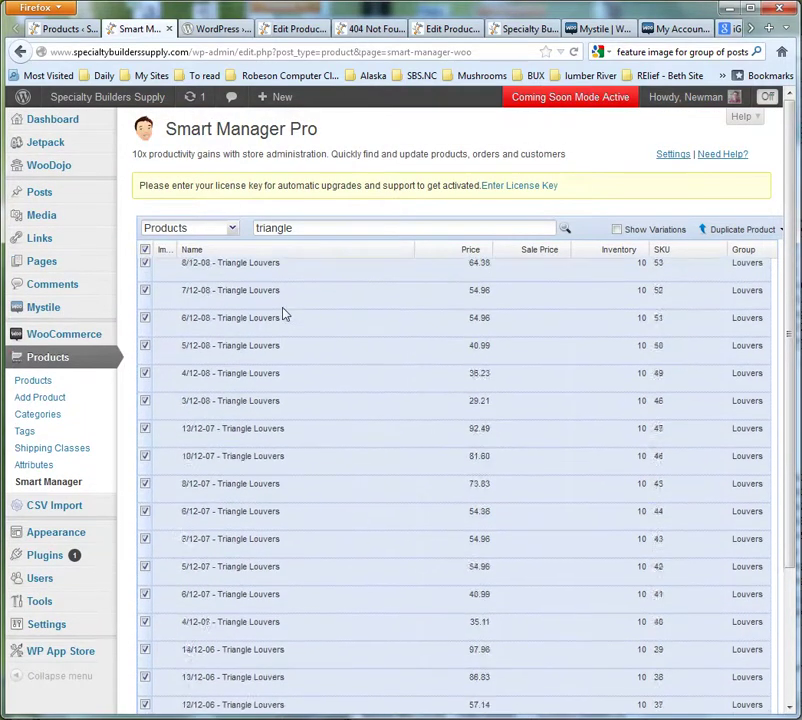
scroll(283, 315, up, 1)
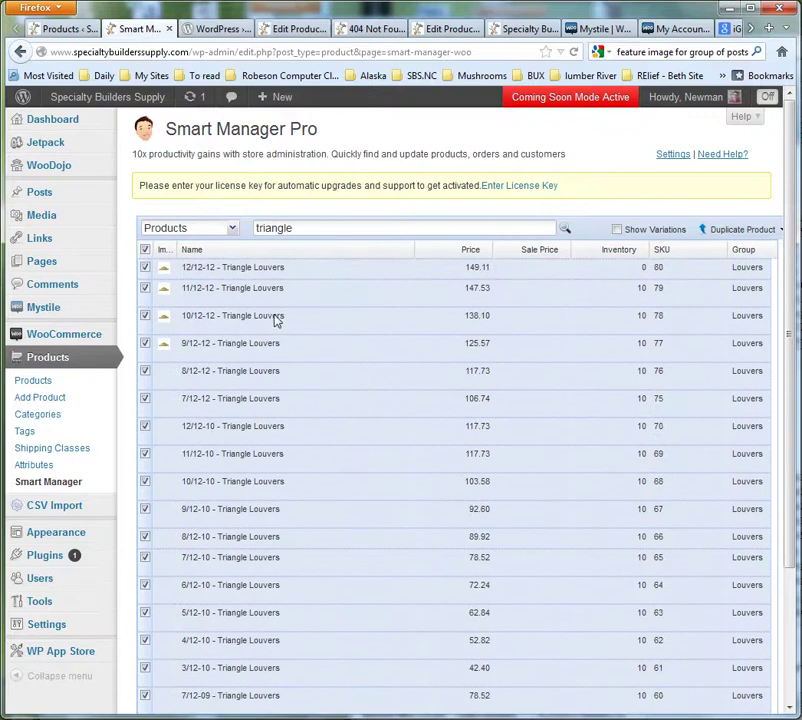
click(168, 380)
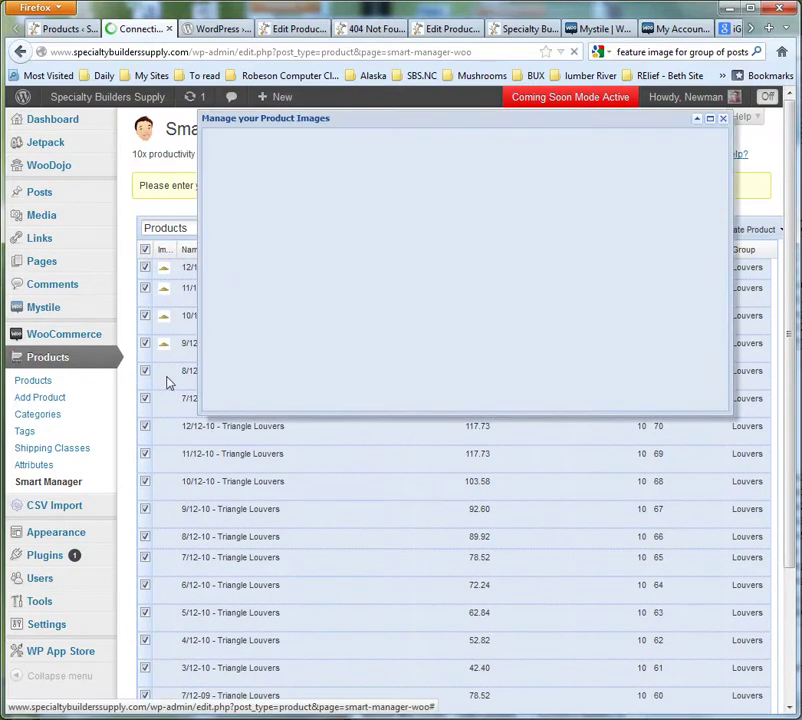